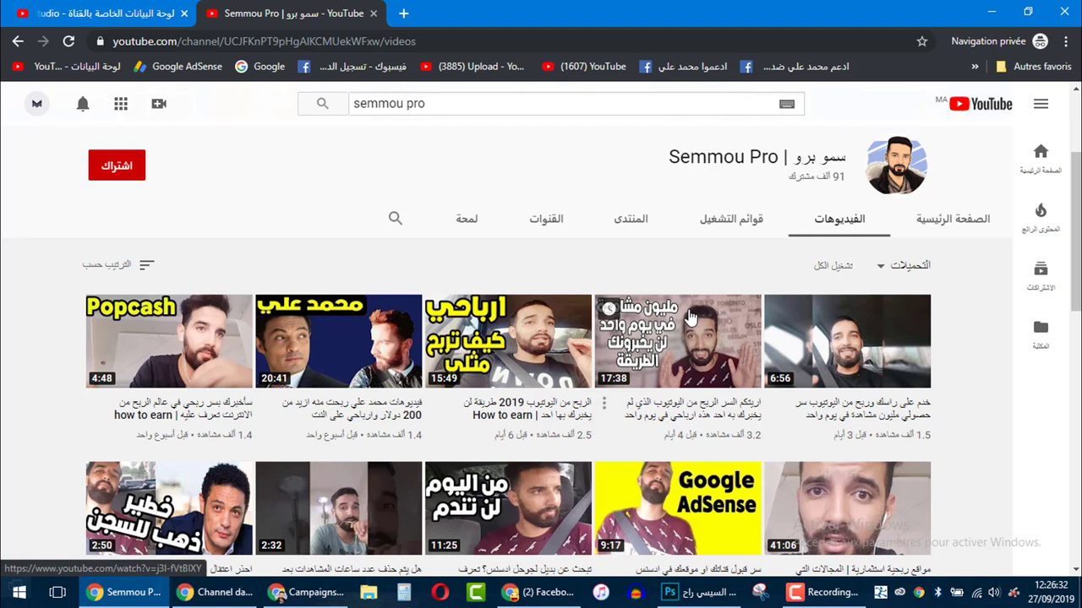
Switch to the PopCash window and look over the advertiser campaign list
left_click(306, 594)
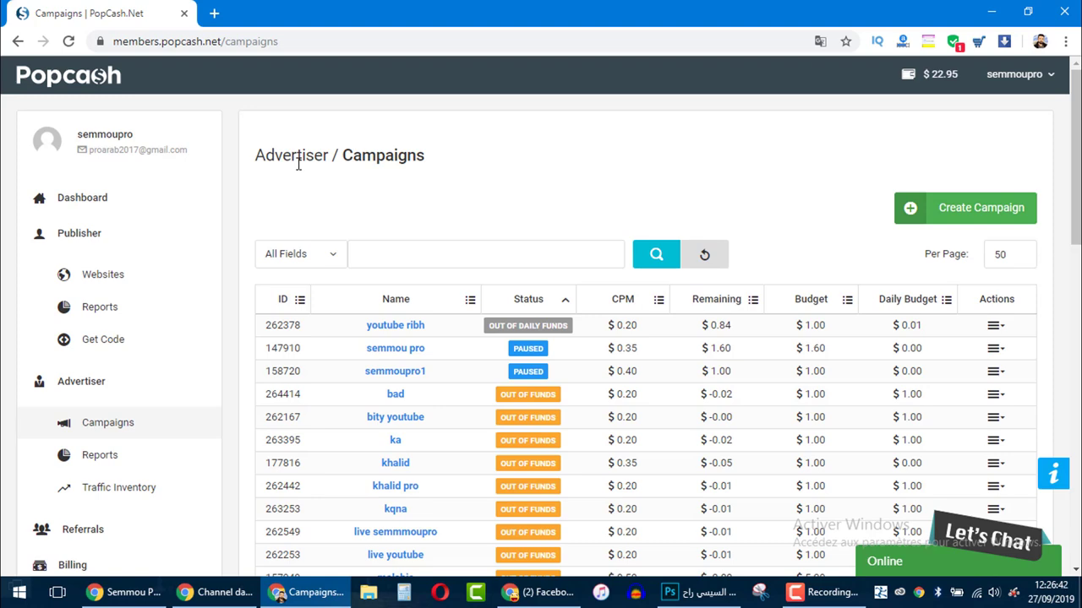
scroll(1075, 169, "down", 2)
scroll(1074, 169, "up", 2)
triple_click(339, 155)
left_click(361, 179)
triple_click(488, 183)
left_click(443, 177)
double_click(401, 154)
triple_click(401, 154)
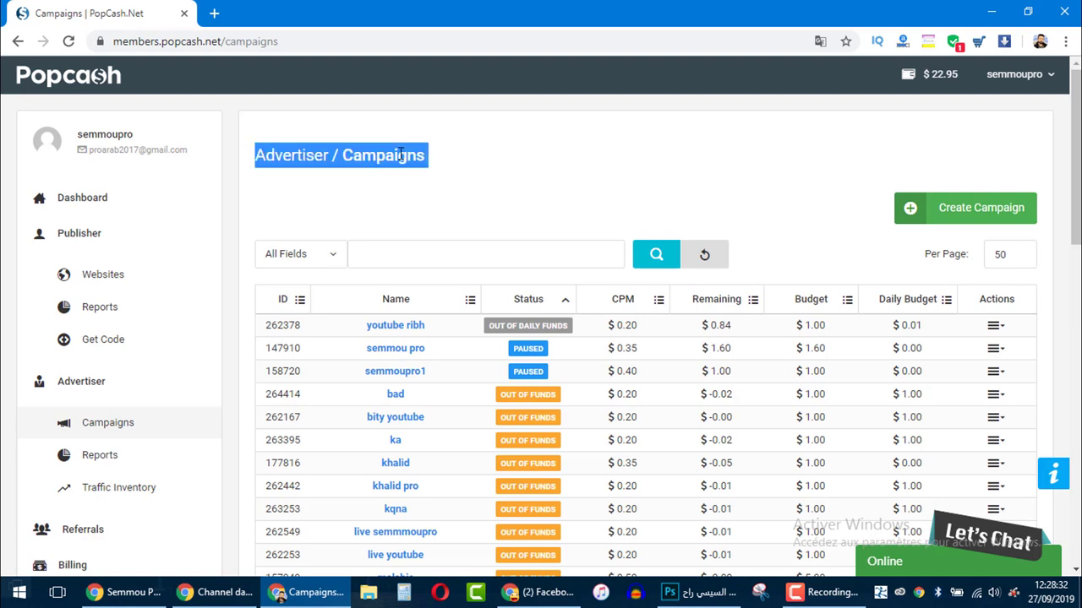
left_click(417, 194)
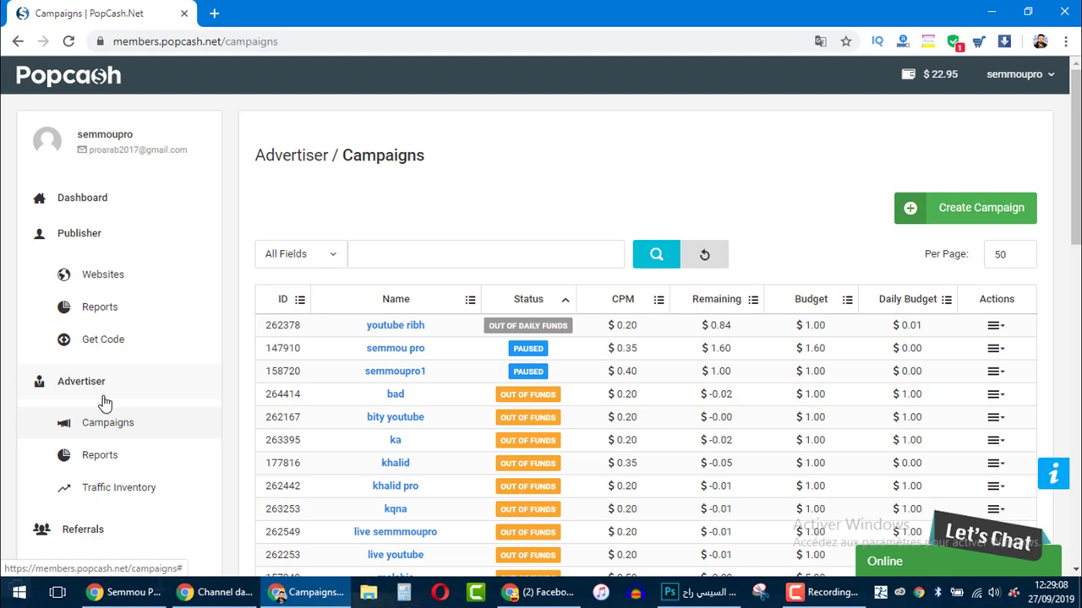
left_click(103, 427)
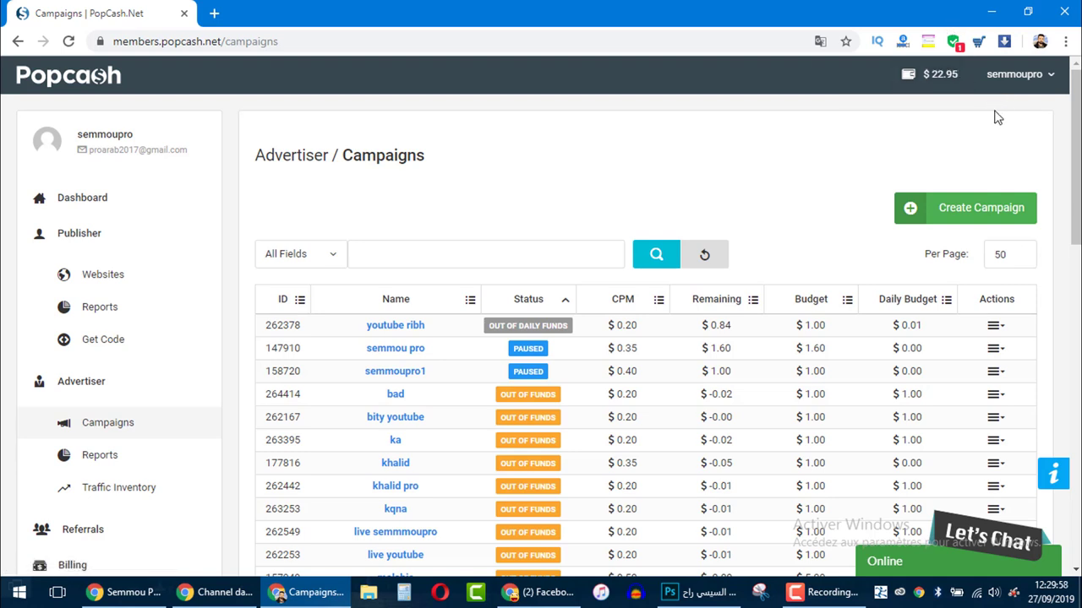
Open the Billing page and view the payment processors available for a deposit
left_click_drag(1075, 143, 1076, 144)
mouse_move(1076, 144)
left_mouse_down()
mouse_move(1076, 174)
mouse_move(1076, 142)
left_mouse_up()
left_click_drag(1077, 125, 1077, 151)
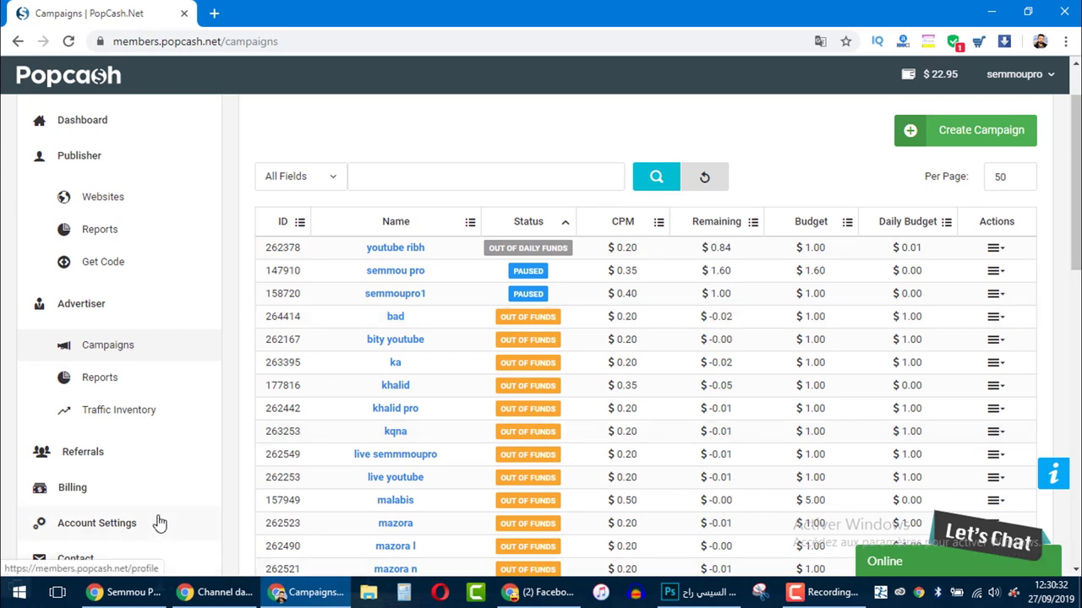
left_click(131, 509)
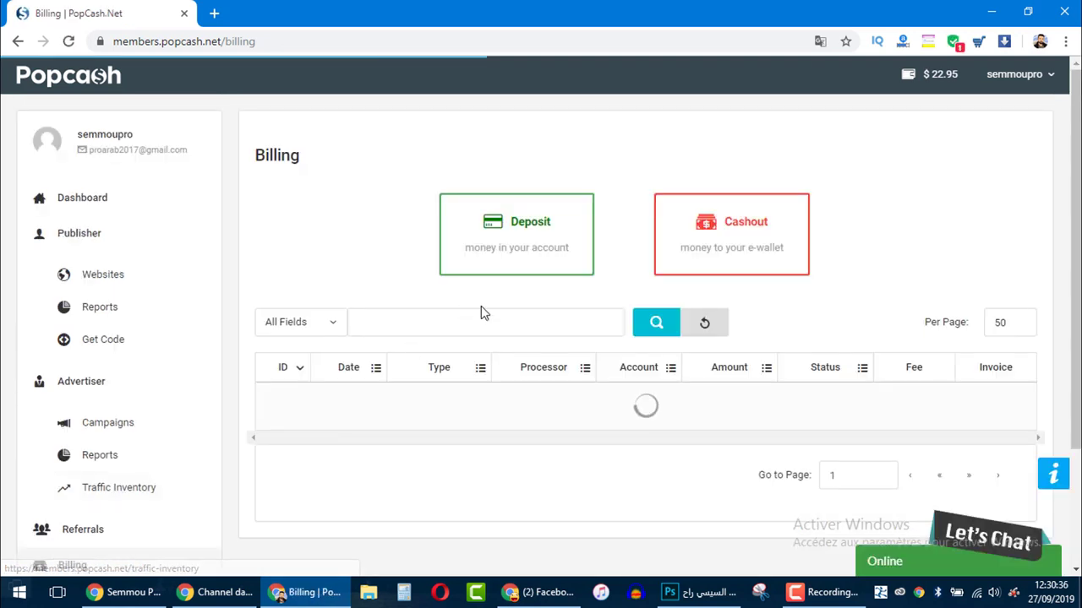
left_click(525, 243)
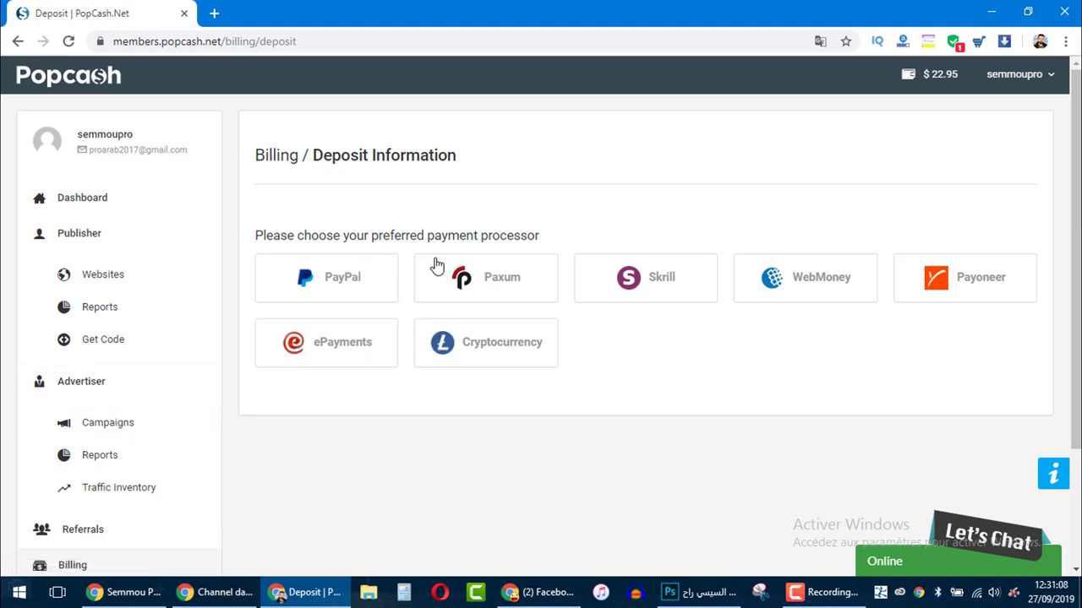
Start a new advertiser campaign and name it "mazora vedio test"
left_click(125, 431)
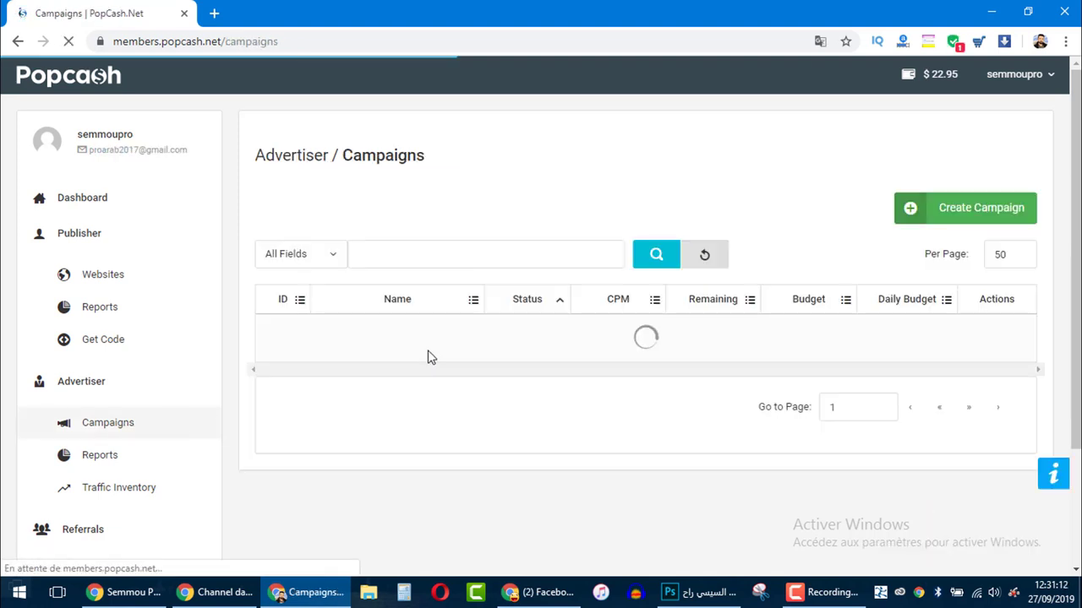
left_click(959, 203)
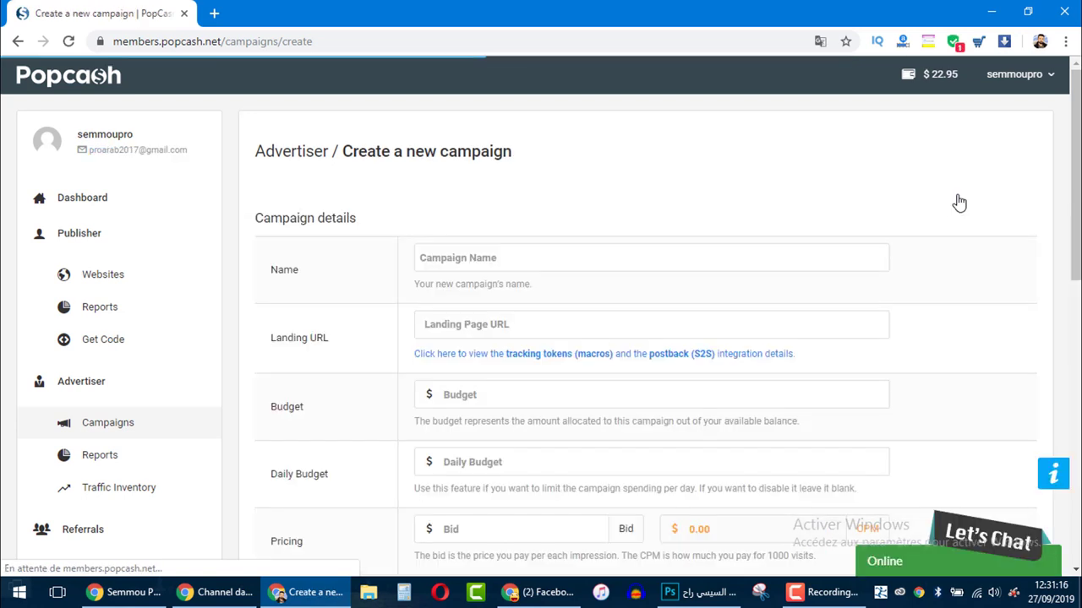
left_click(685, 262)
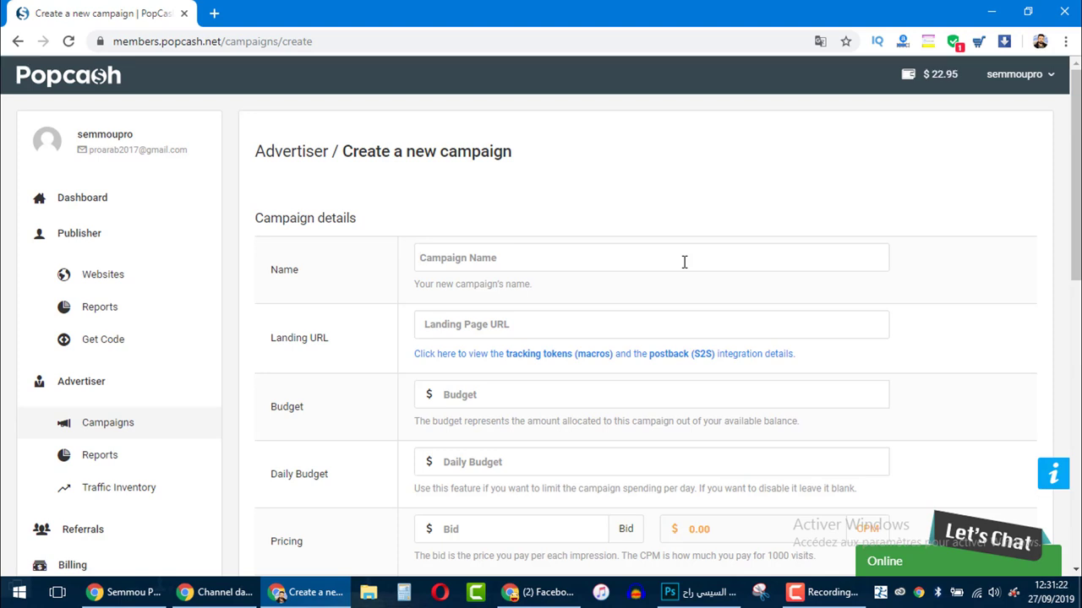
type("mazora")
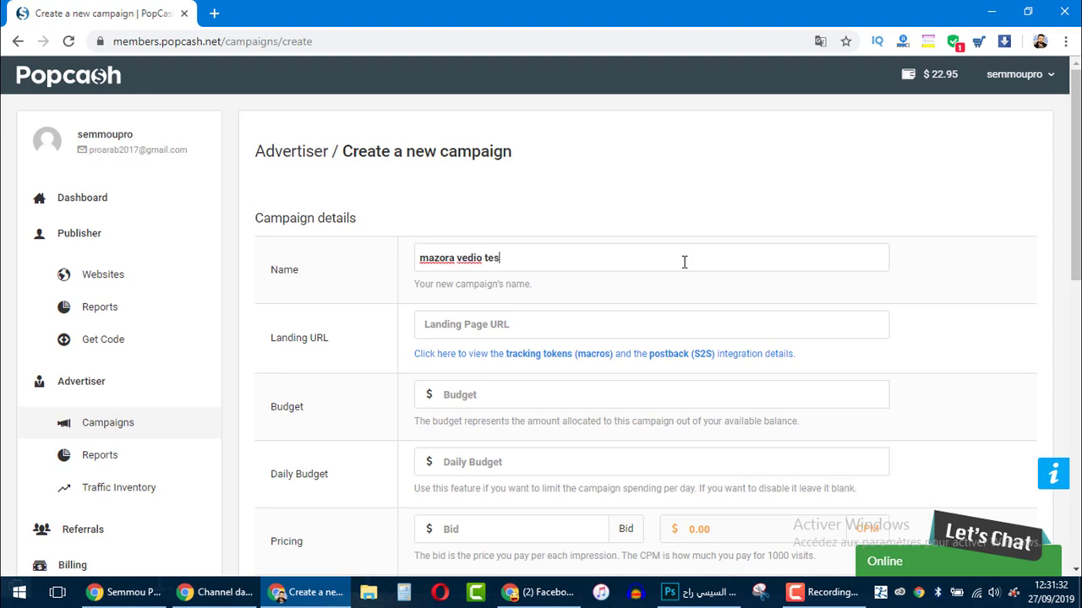
type("vedio test")
scroll(777, 237, "down", 1)
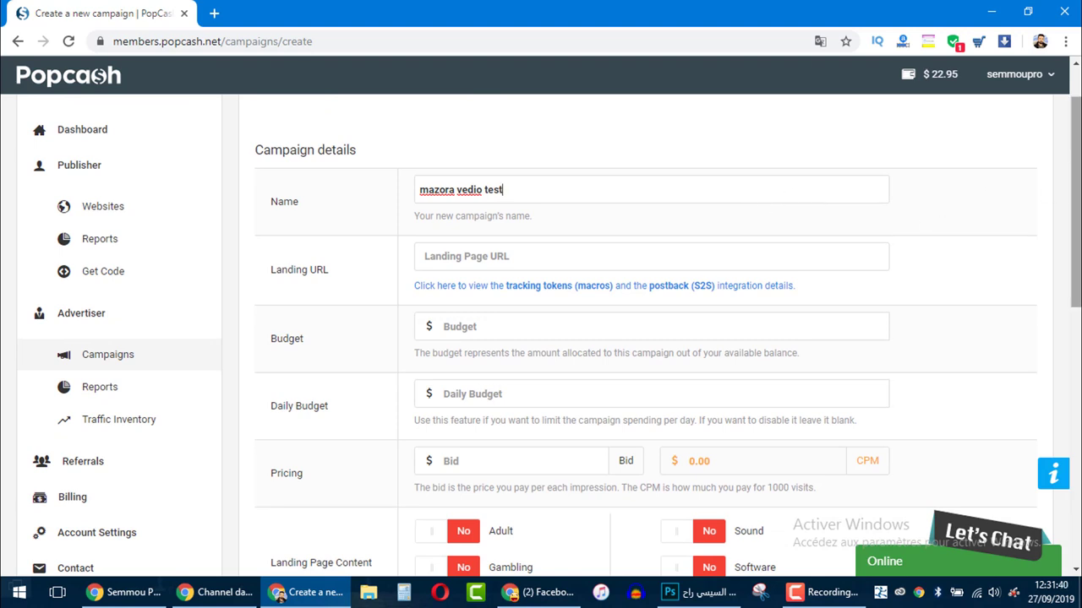
Make the campaign's Landing URL field active and switch to the YouTube Studio dashboard in the private Chrome window
left_click_drag(1076, 199, 1075, 212)
left_click(706, 223)
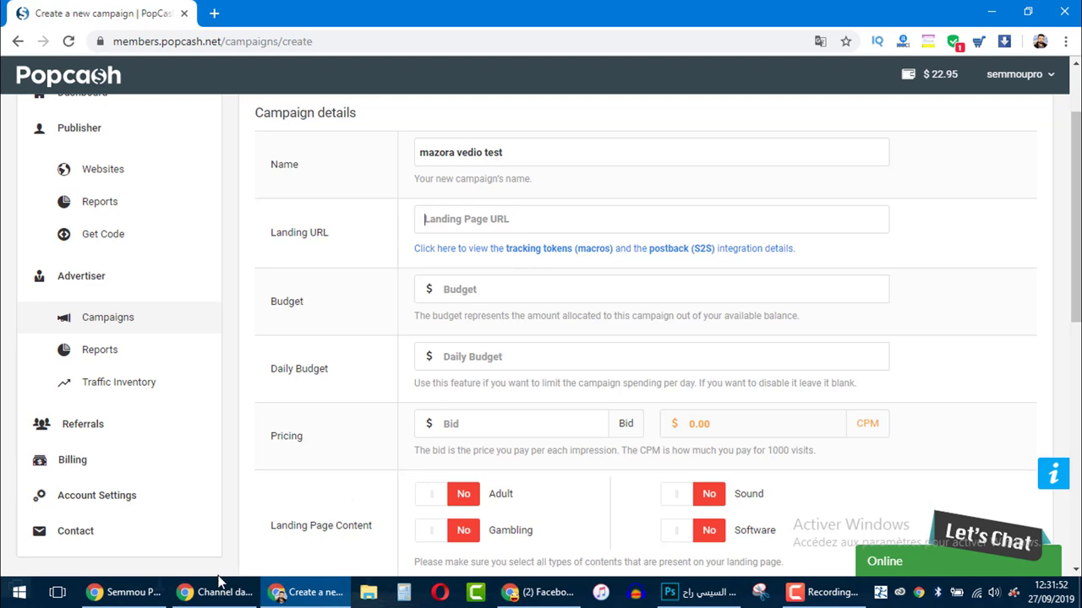
left_click(127, 593)
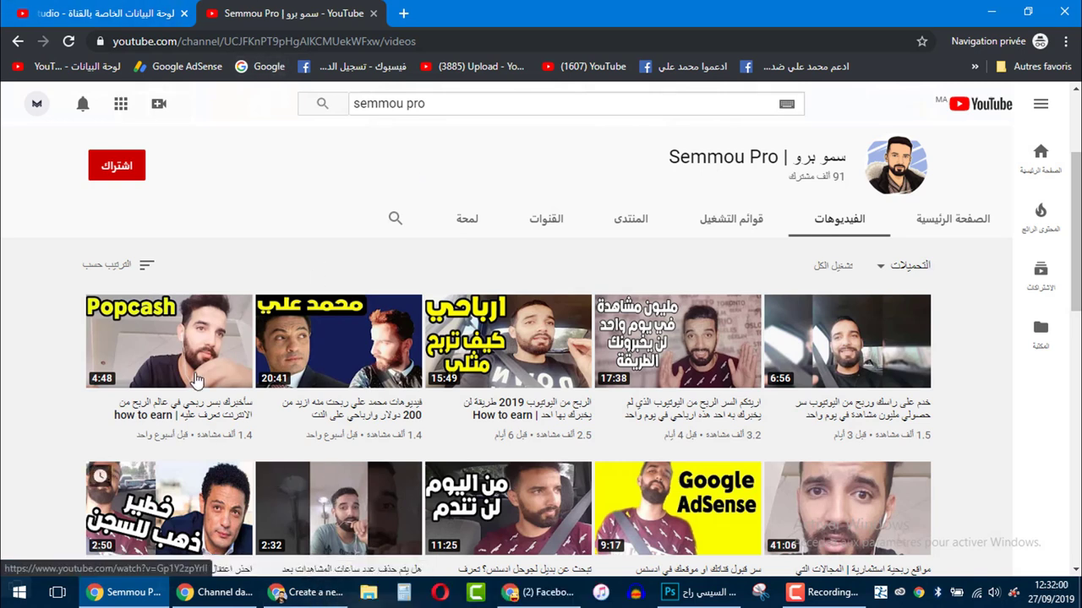
left_click(108, 15)
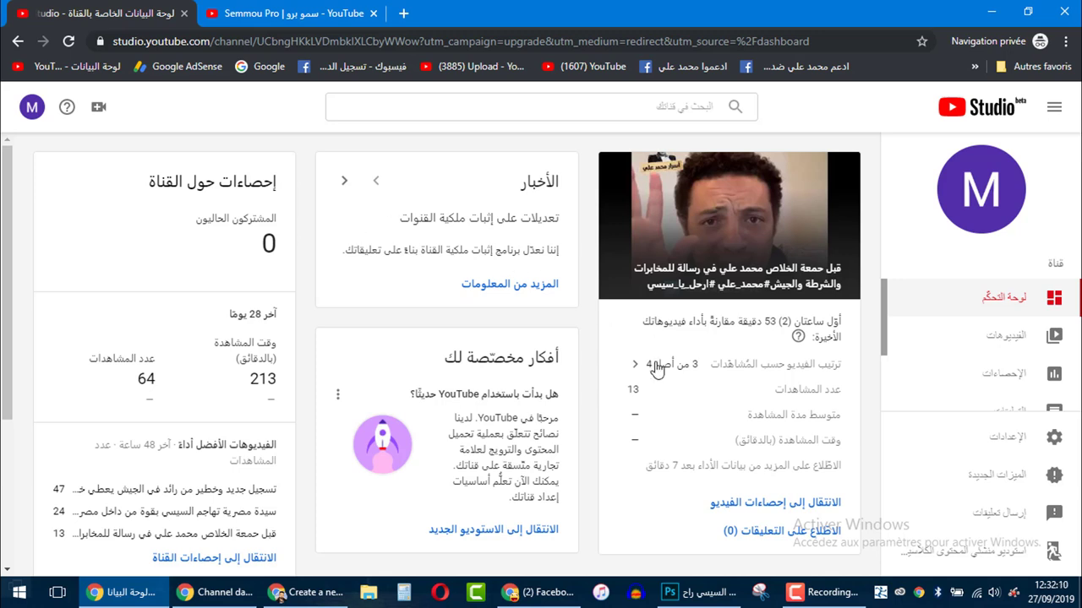
Check the latest video's view count and compare it with the other channel's YouTube Studio dashboard
left_click_drag(630, 391, 649, 393)
left_click(427, 140)
left_click(215, 592)
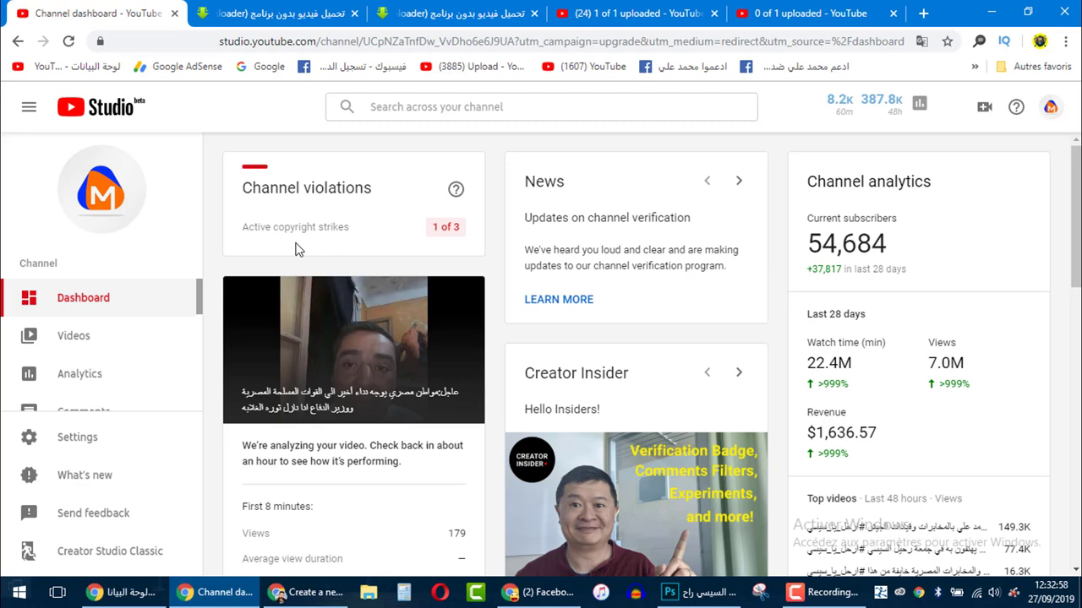
left_click(123, 593)
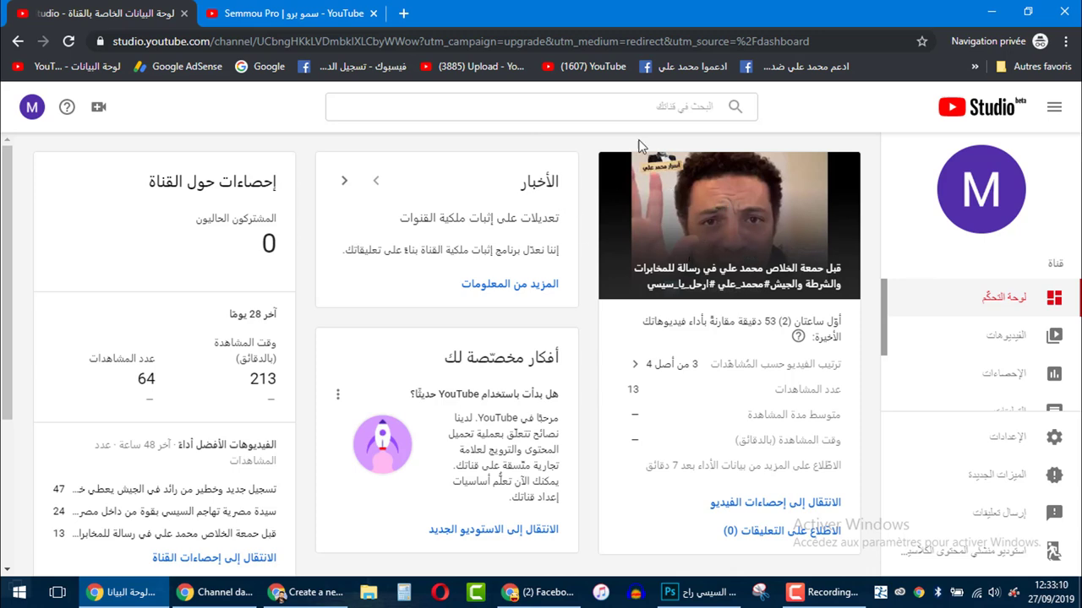
Open the details of the newest video in the channel's video list and copy its URL
left_click(948, 346)
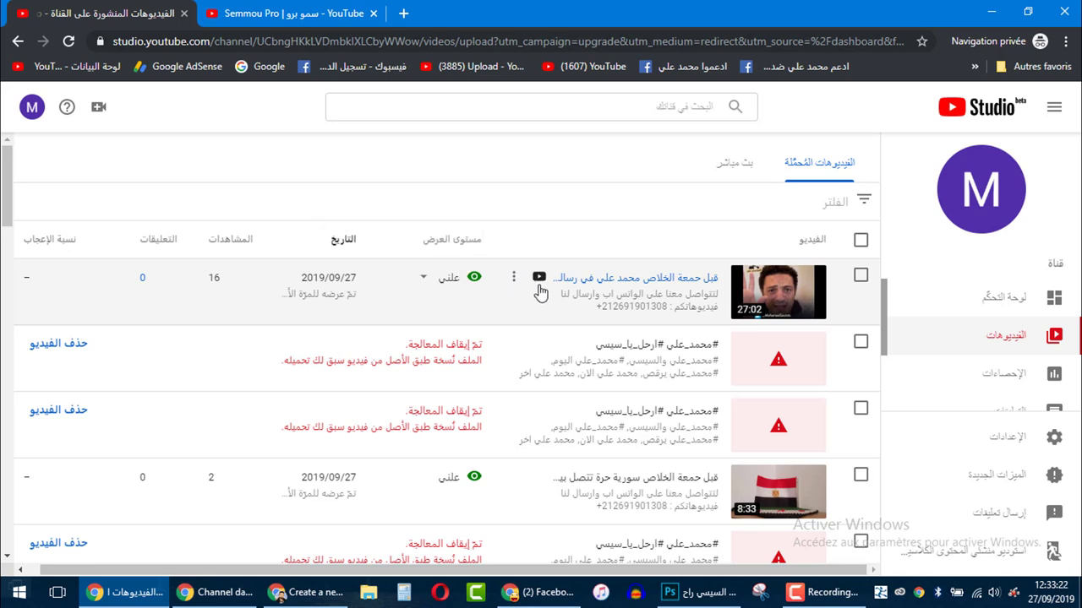
left_click(763, 292)
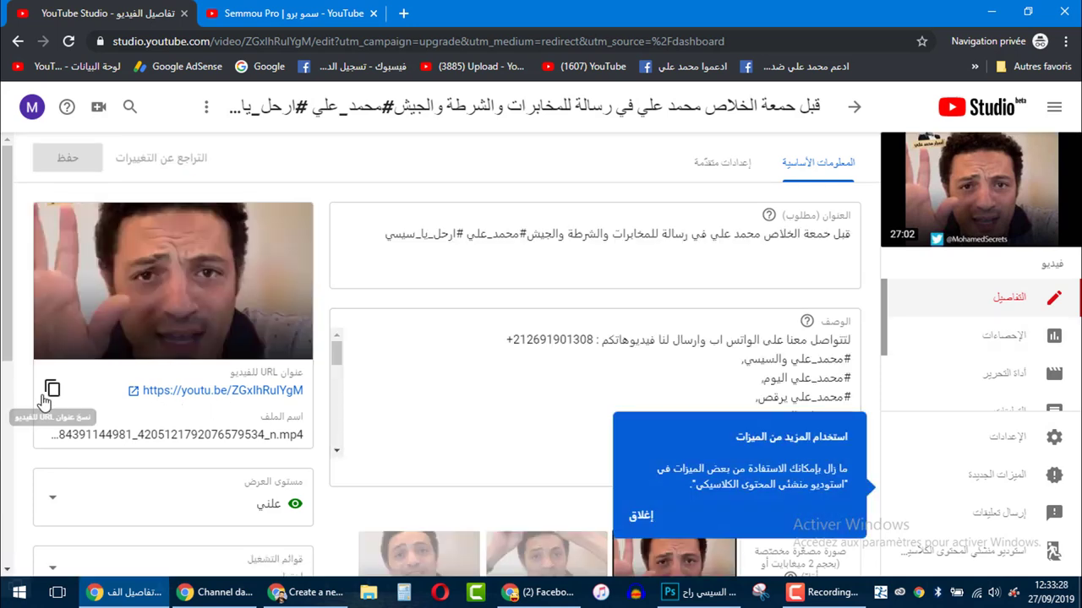
left_click(50, 390)
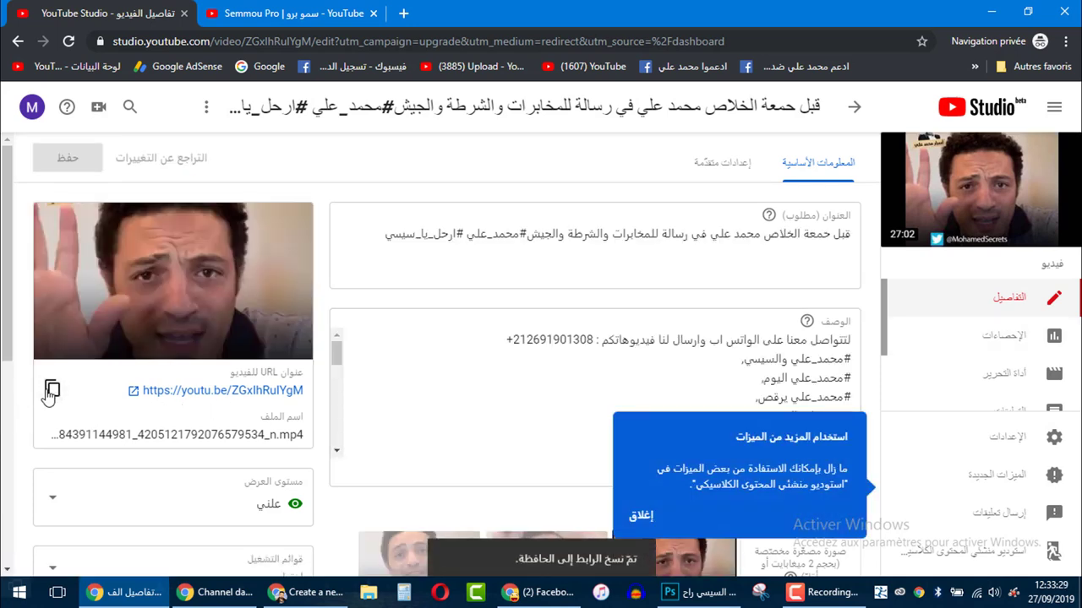
Load the copied video link in a new tab, select its full watch address without "&feature=youtu.be", and pause playback
left_click(412, 13)
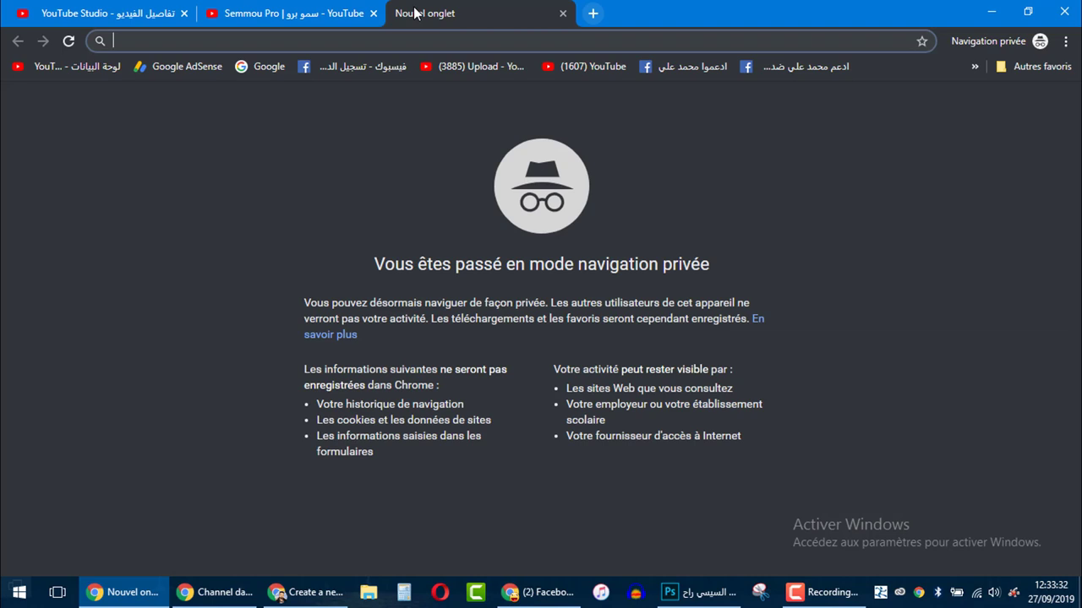
key("ctrl+v")
key("Return")
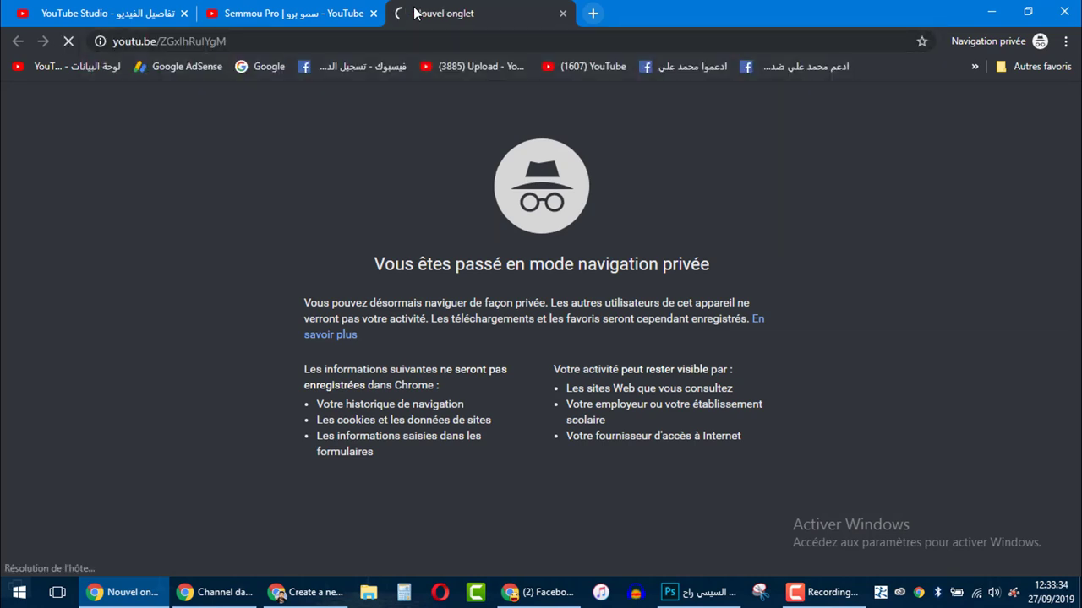
left_click(318, 42)
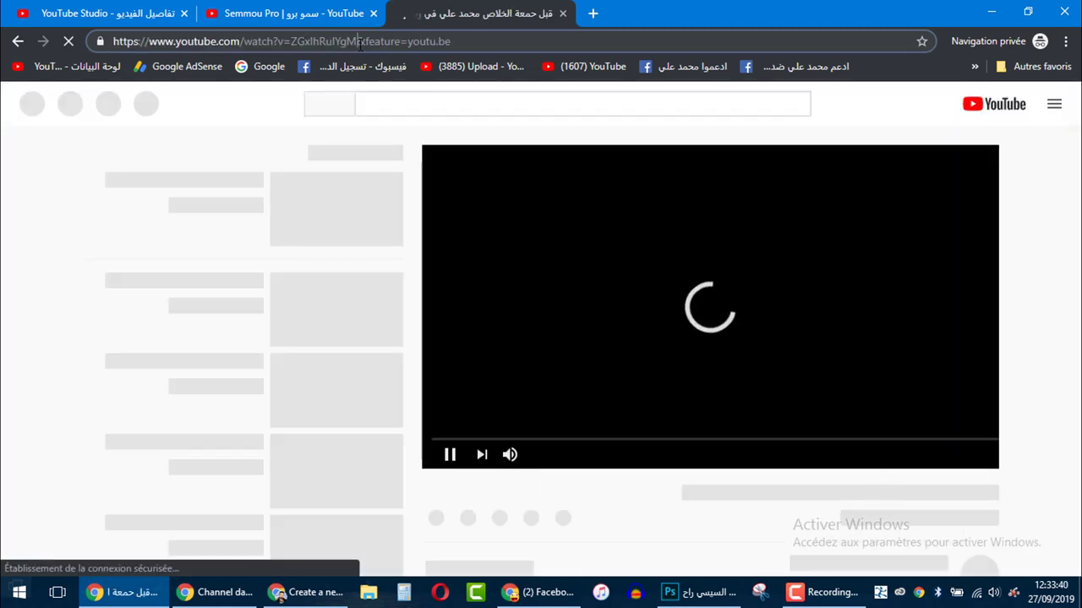
left_click_drag(359, 43, 140, 42)
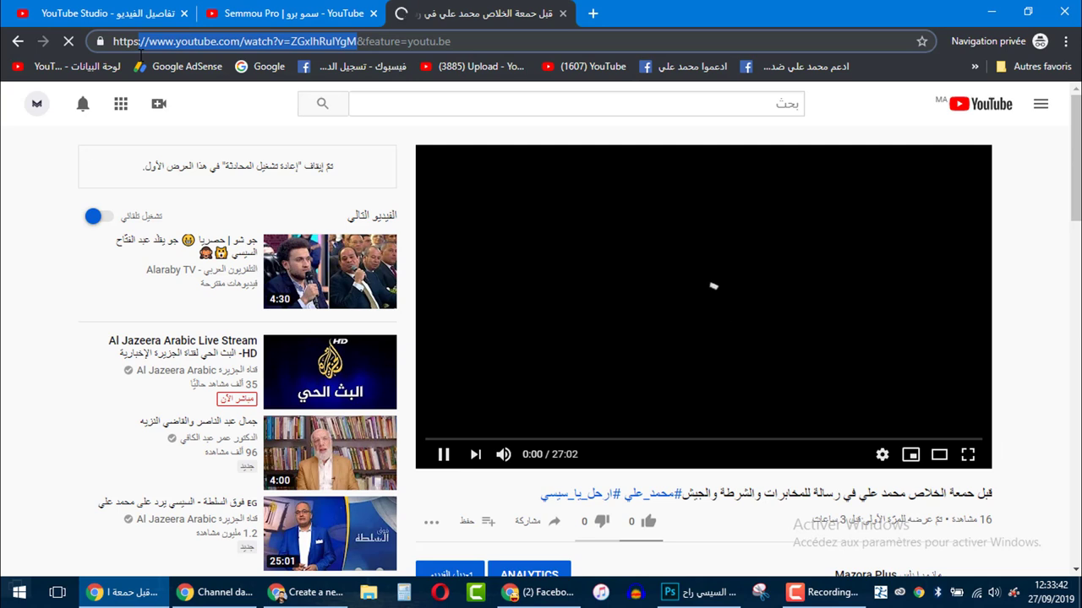
key("shift+Home")
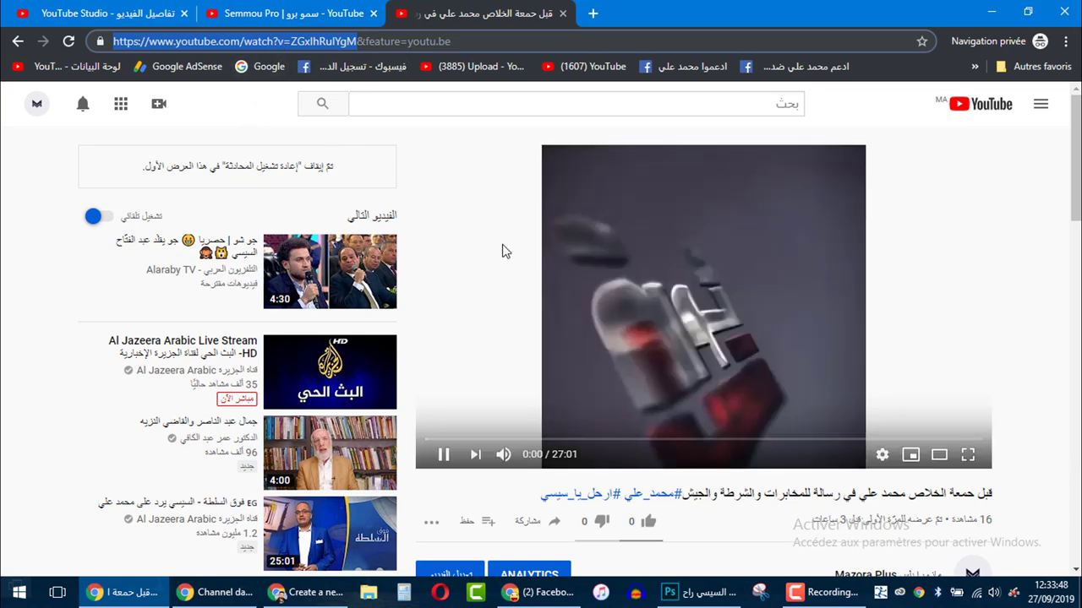
left_click(502, 250)
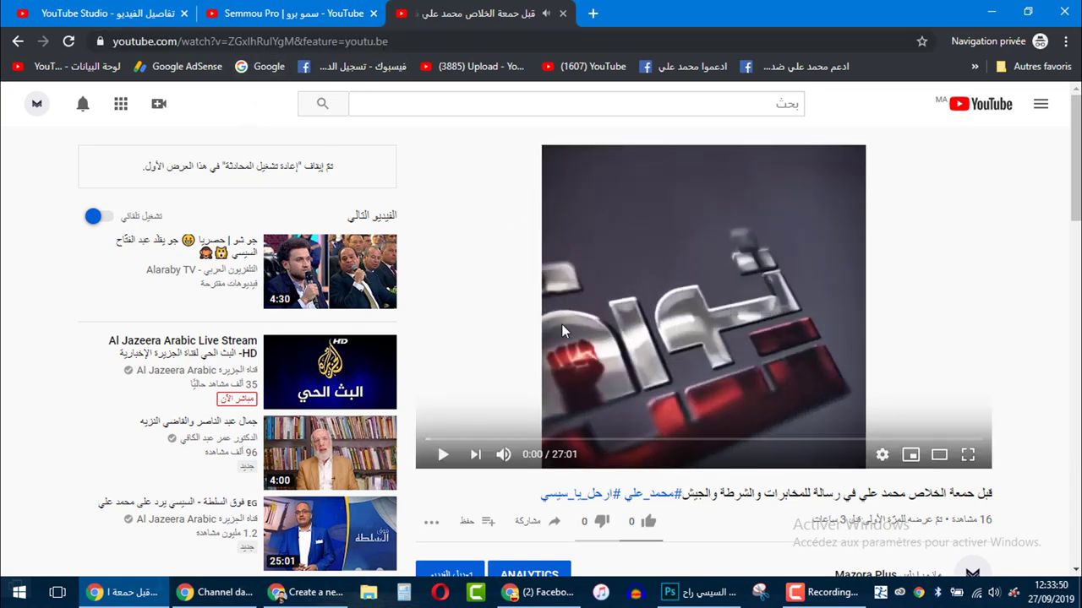
Leave the video's watch page and return to the channel dashboard in YouTube Studio
left_click(17, 42)
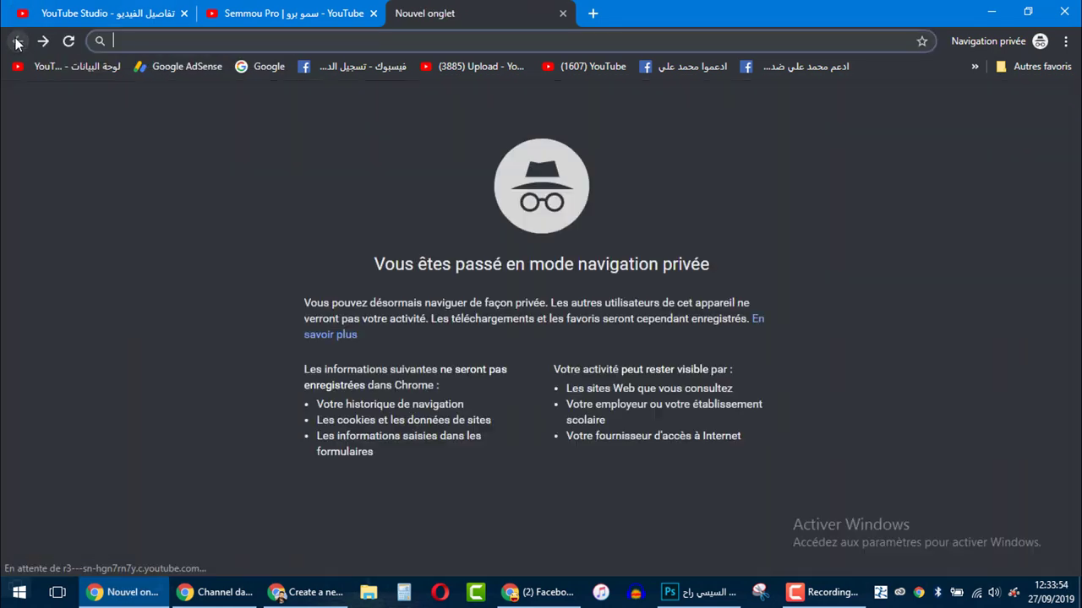
left_click(244, 8)
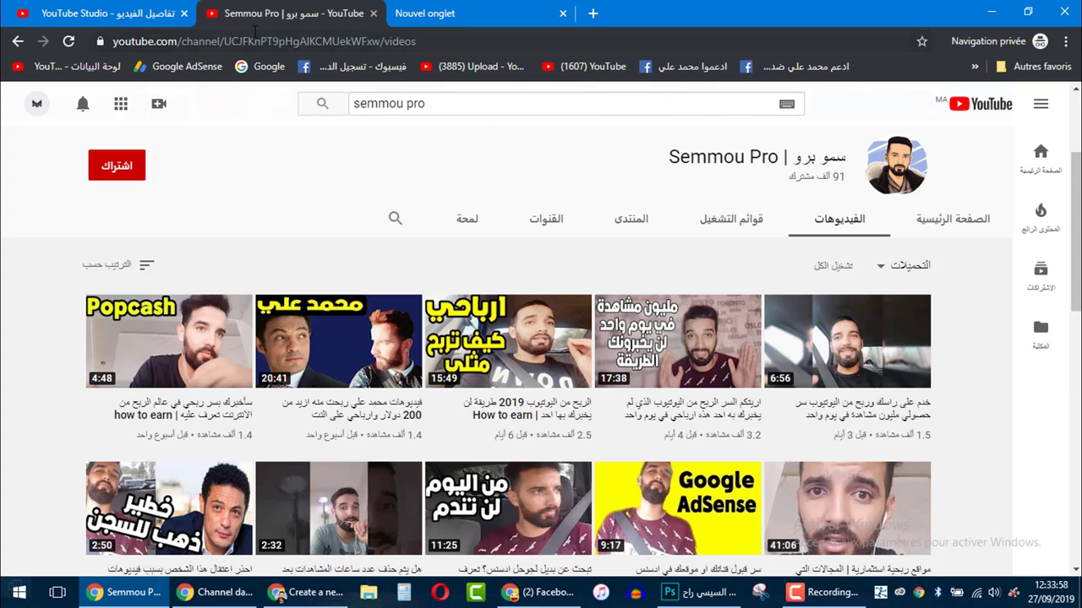
left_click(136, 8)
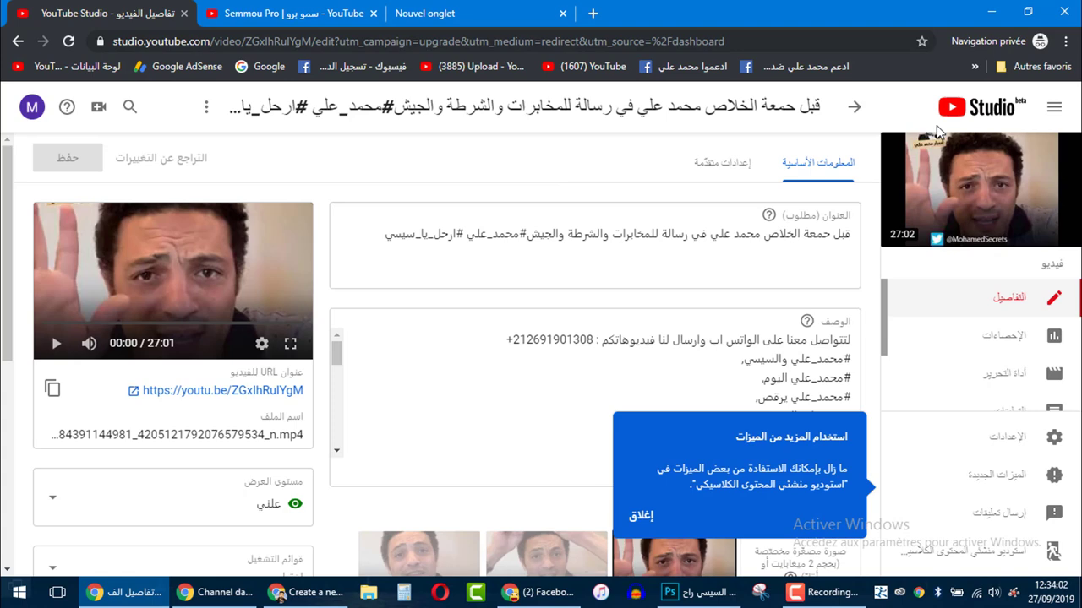
left_click(868, 118)
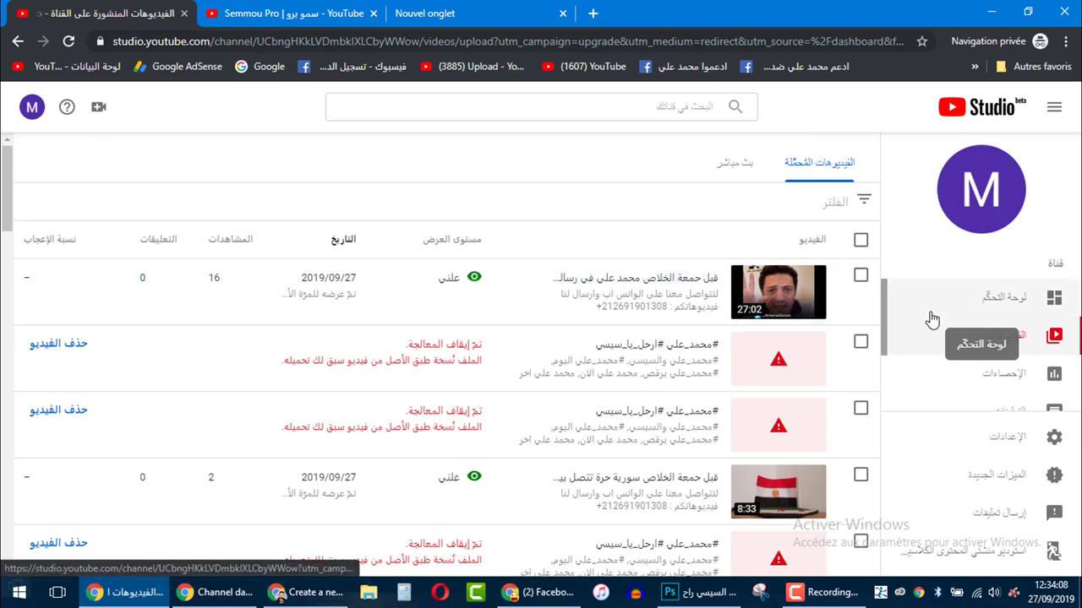
left_click(976, 317)
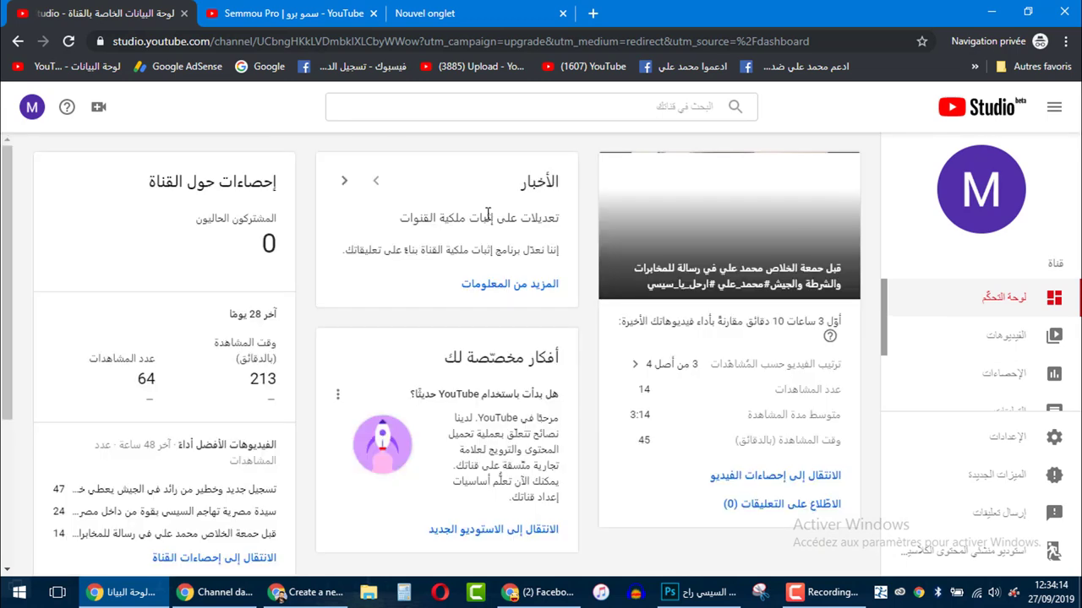
Open the channel analytics and examine the detailed real-time activity report
scroll(24, 367, "down", 2)
scroll(24, 367, "down", 1)
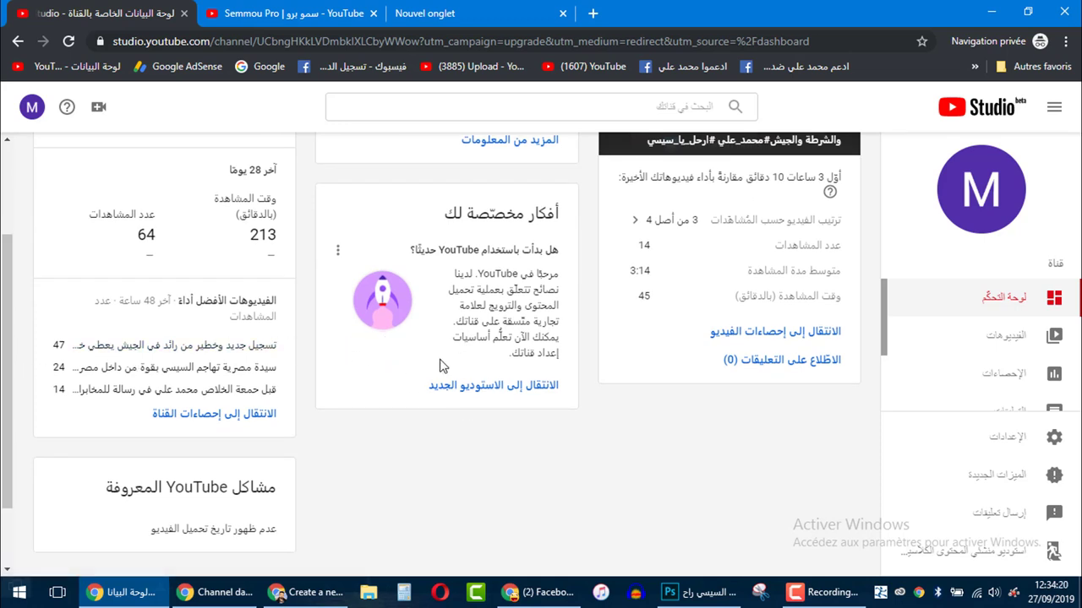
left_click(247, 420)
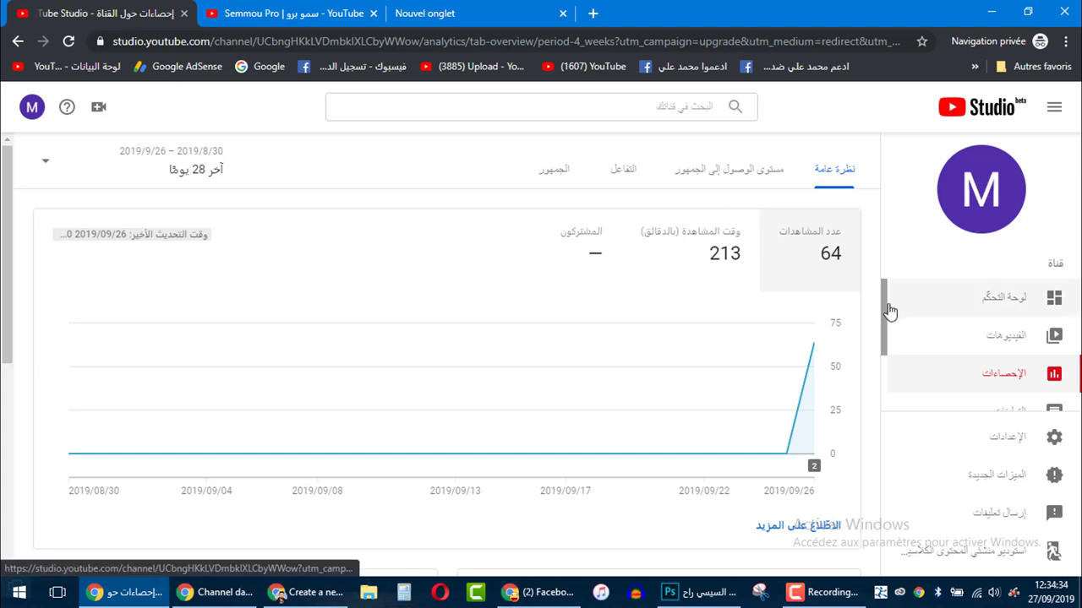
left_click_drag(5, 314, 17, 536)
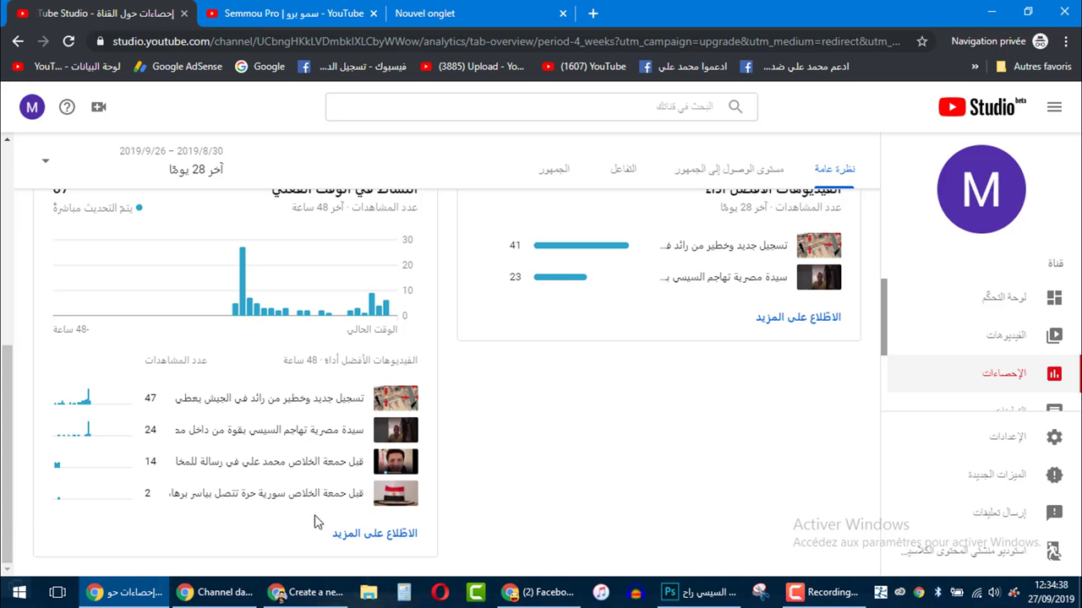
left_click(367, 539)
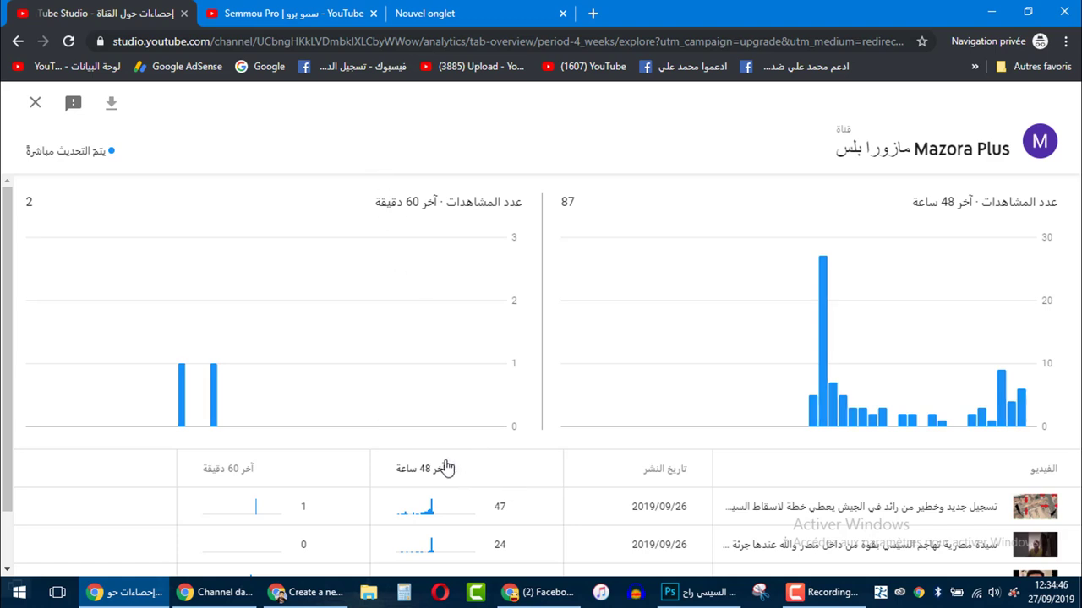
Sort the real-time report's videos by publish date and examine the newest video's views over the last 48 hours
left_click(658, 479)
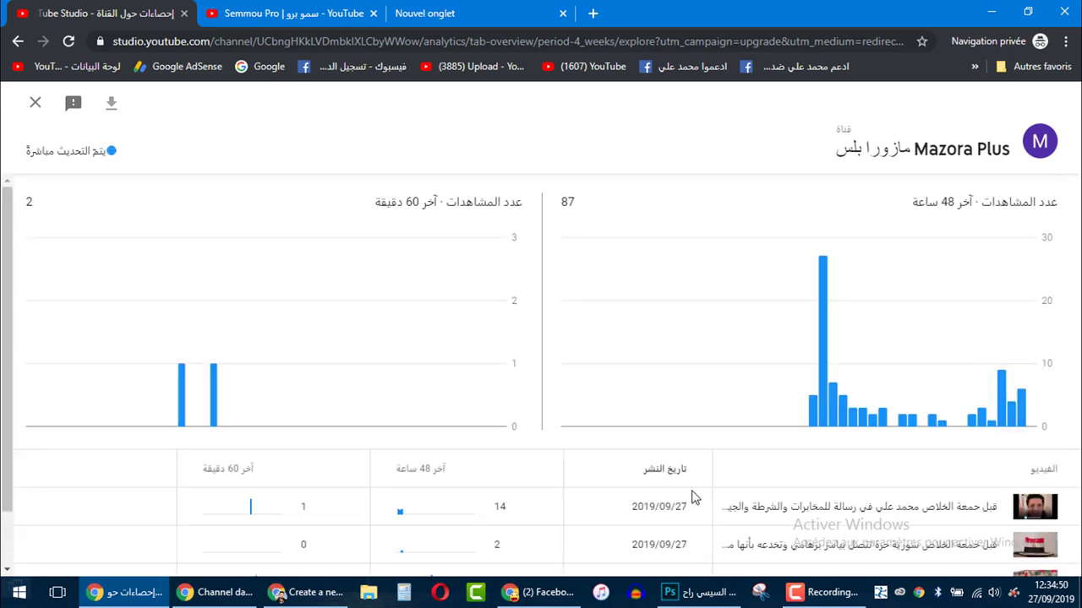
left_click_drag(634, 505, 522, 523)
left_click(522, 523)
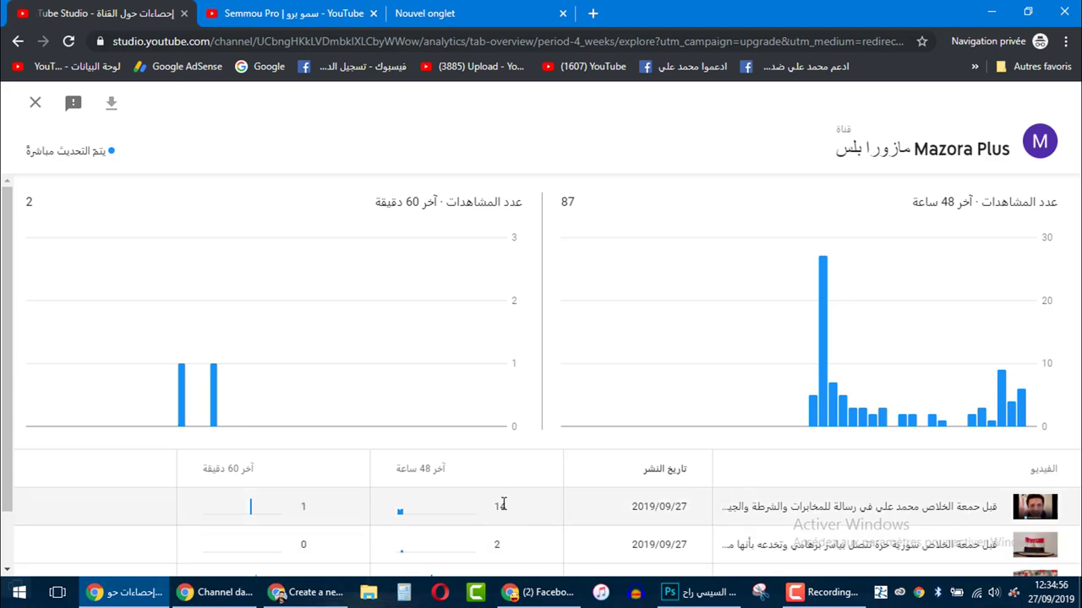
double_click(504, 504)
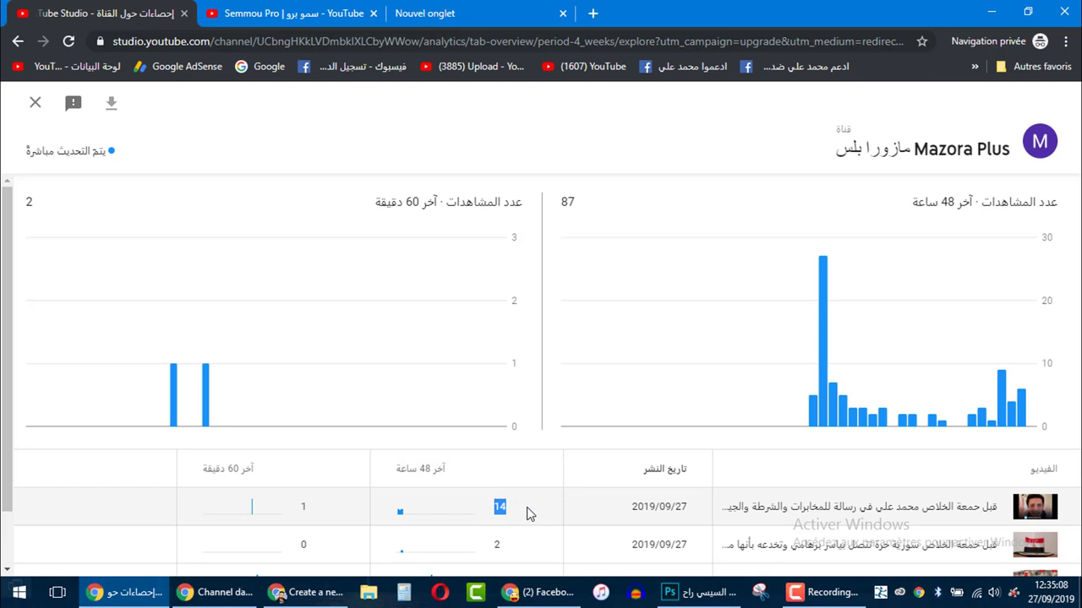
mouse_move(813, 512)
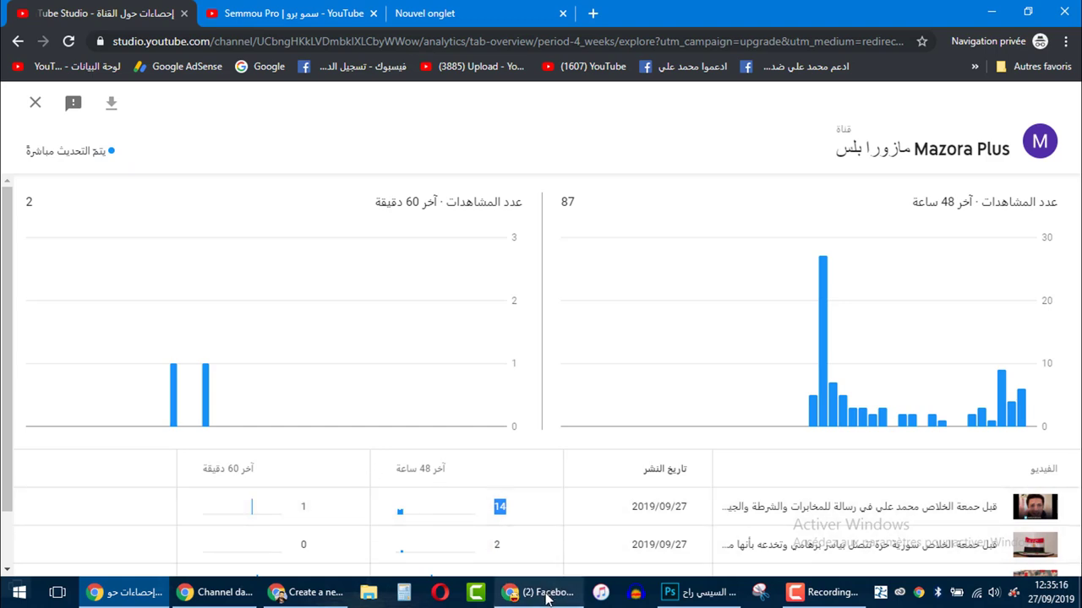
Switch to the PopCash campaign form and paste the copied YouTube watch link as the landing URL
left_click(218, 592)
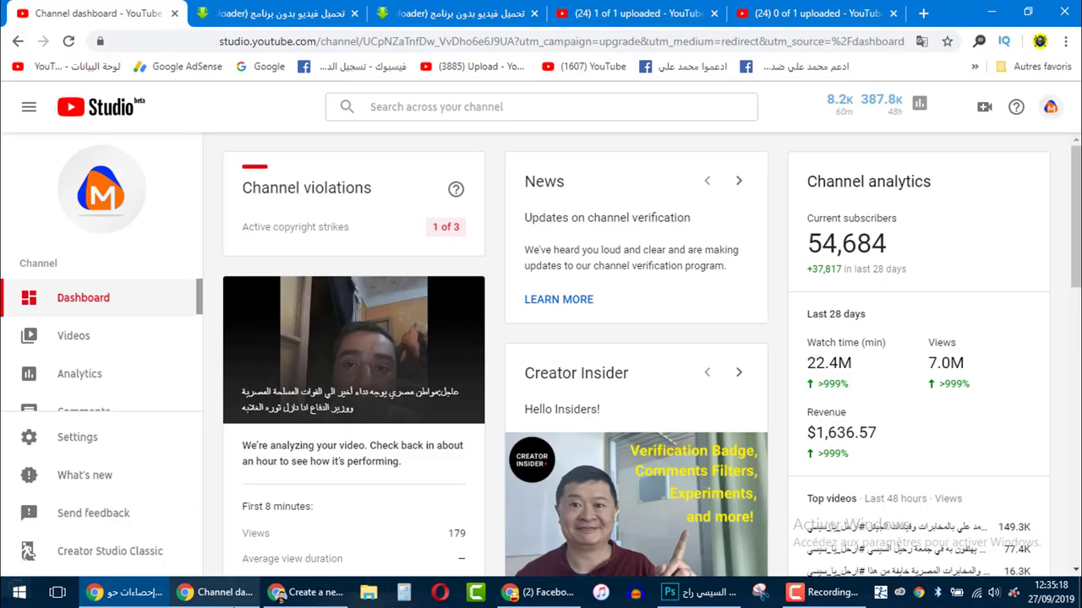
left_click(305, 592)
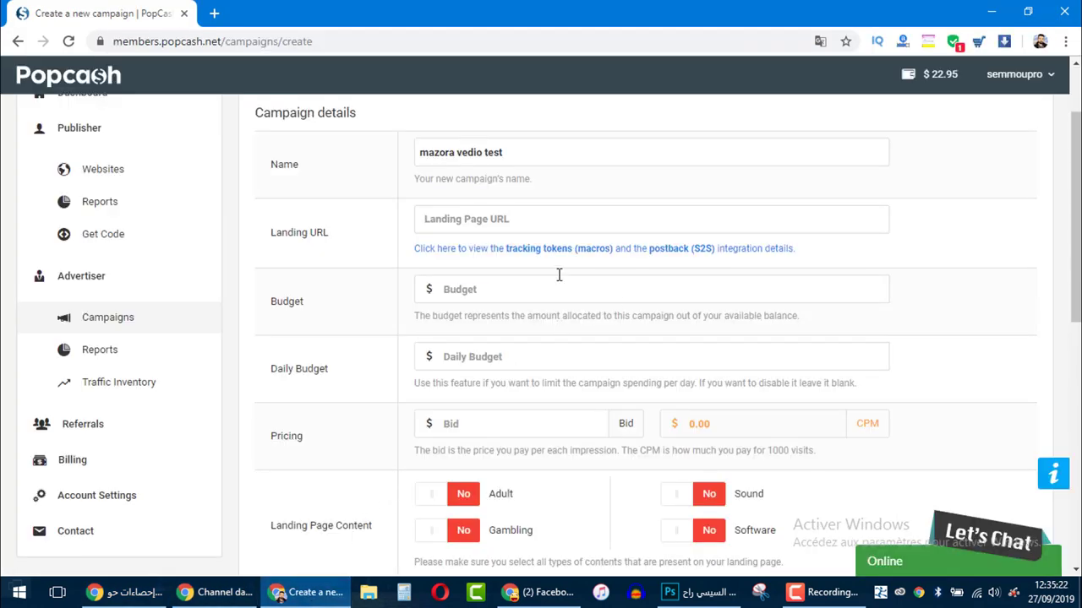
right_click(538, 218)
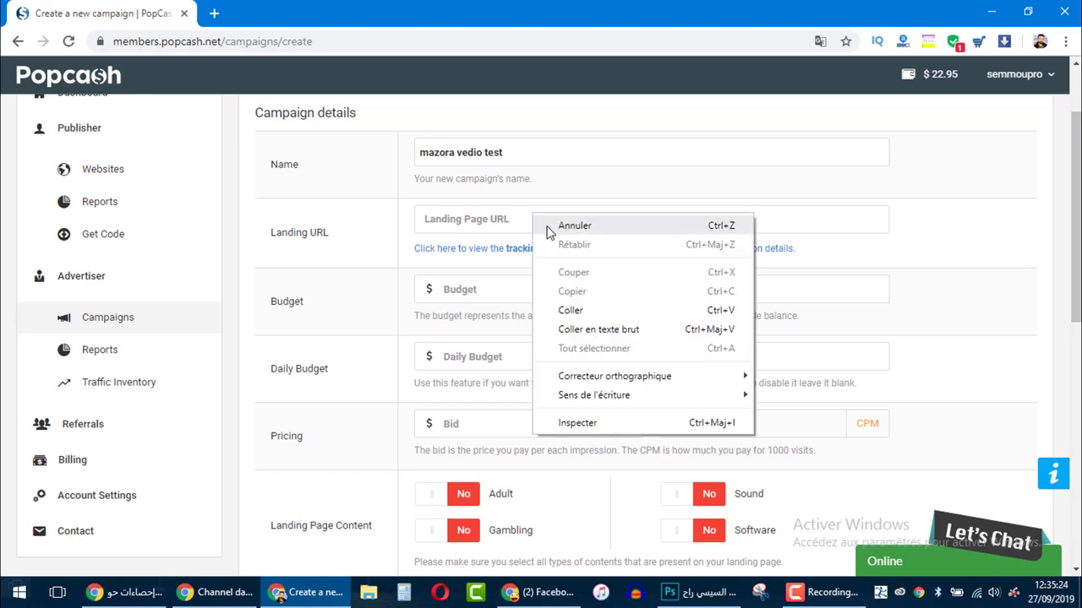
left_click(556, 311)
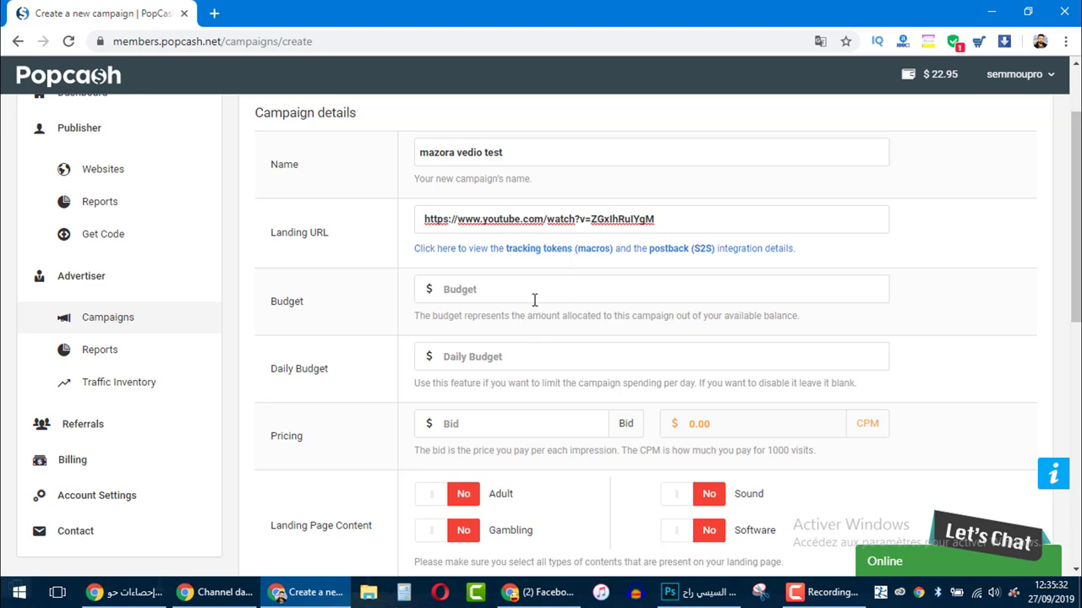
Set both the campaign's budget and its daily budget to $1
type("1")
left_click(516, 351)
type("1")
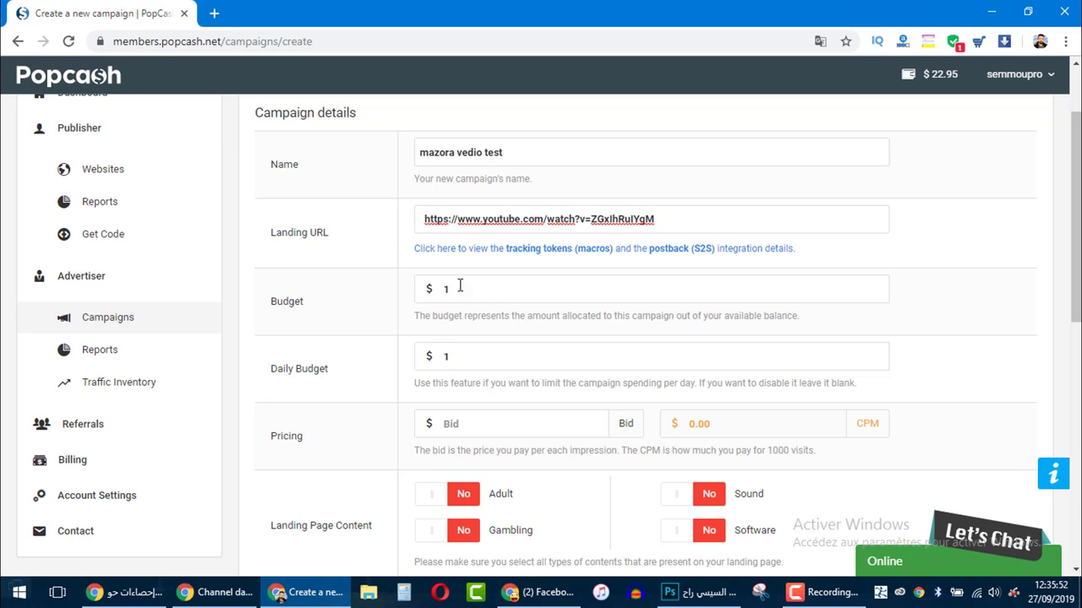
double_click(296, 317)
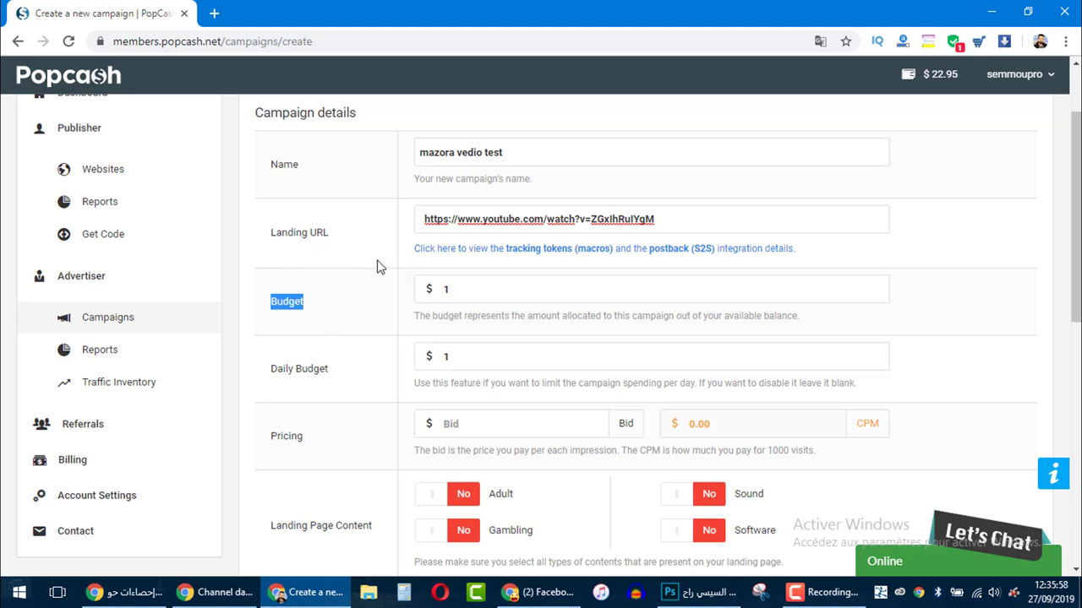
left_click(445, 291)
type("1")
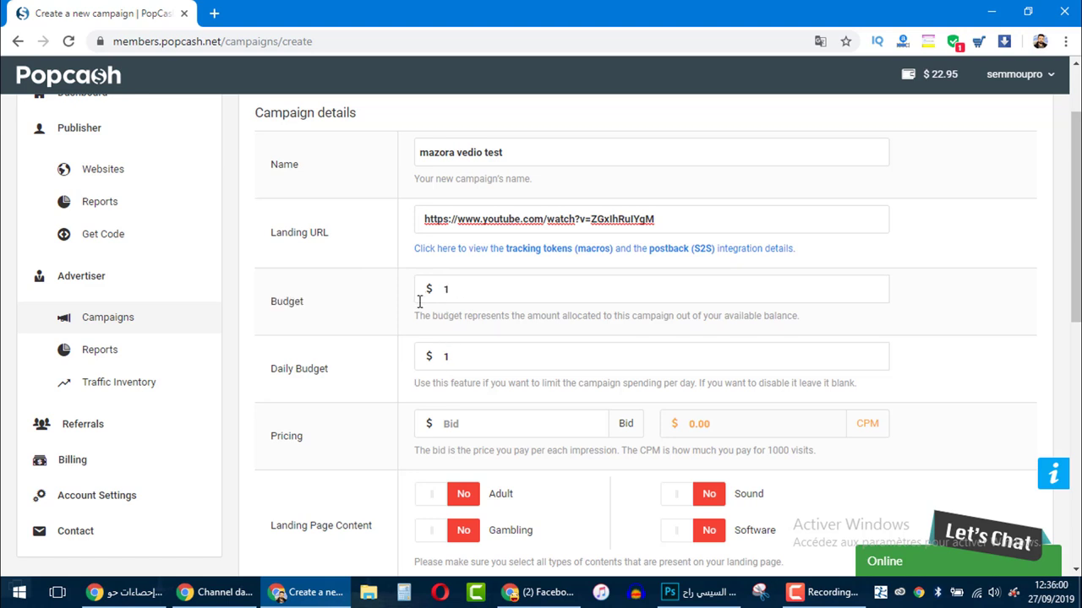
left_click_drag(327, 377, 268, 380)
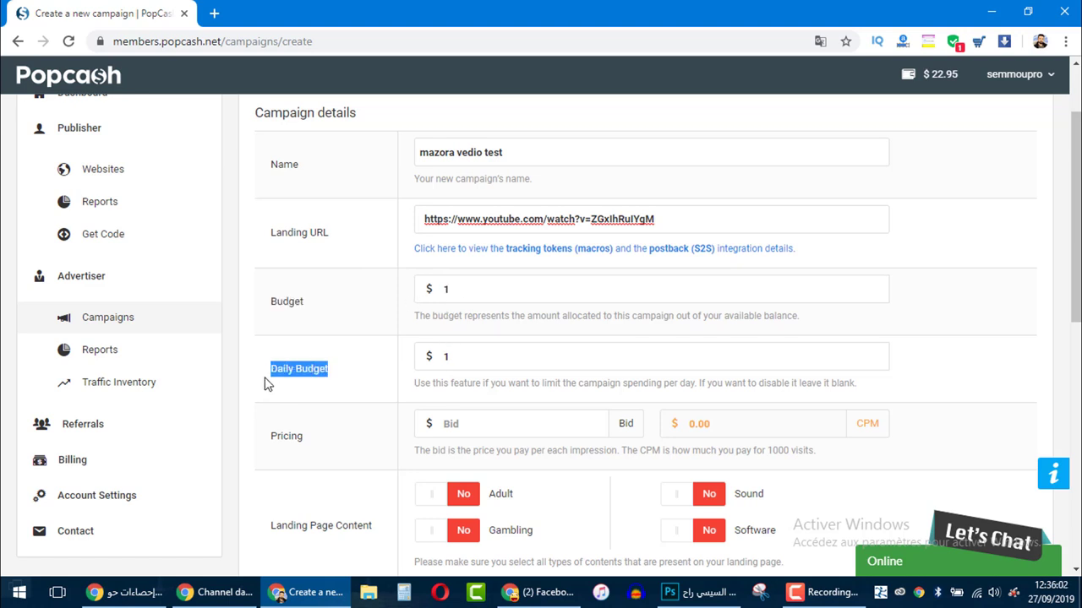
double_click(314, 367)
left_click(467, 370)
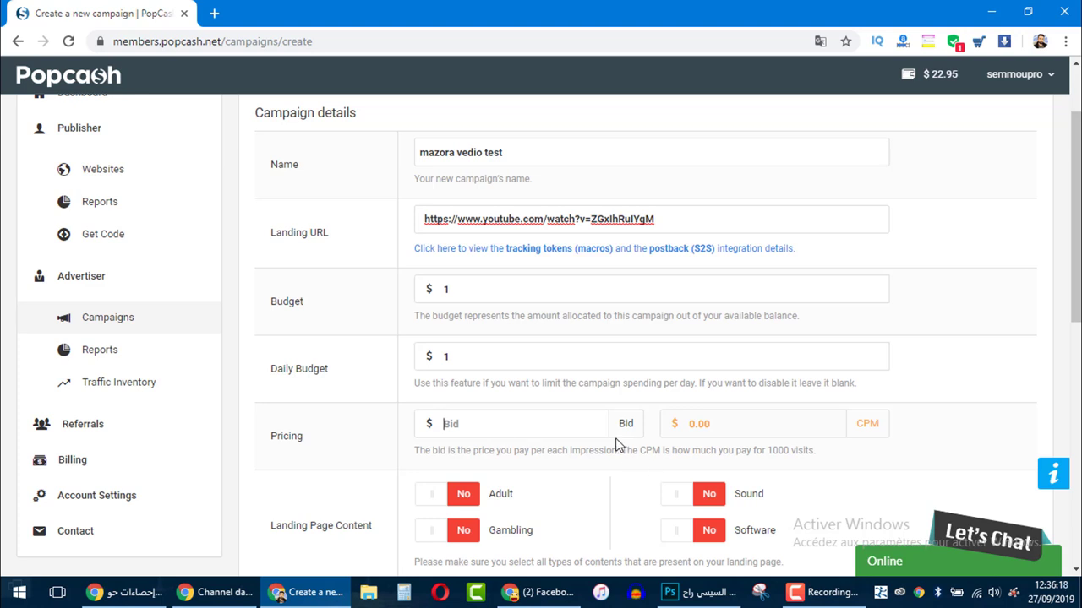
Set the campaign's bid to $0.0002 and mark the landing page content as containing sound
type("0.0002")
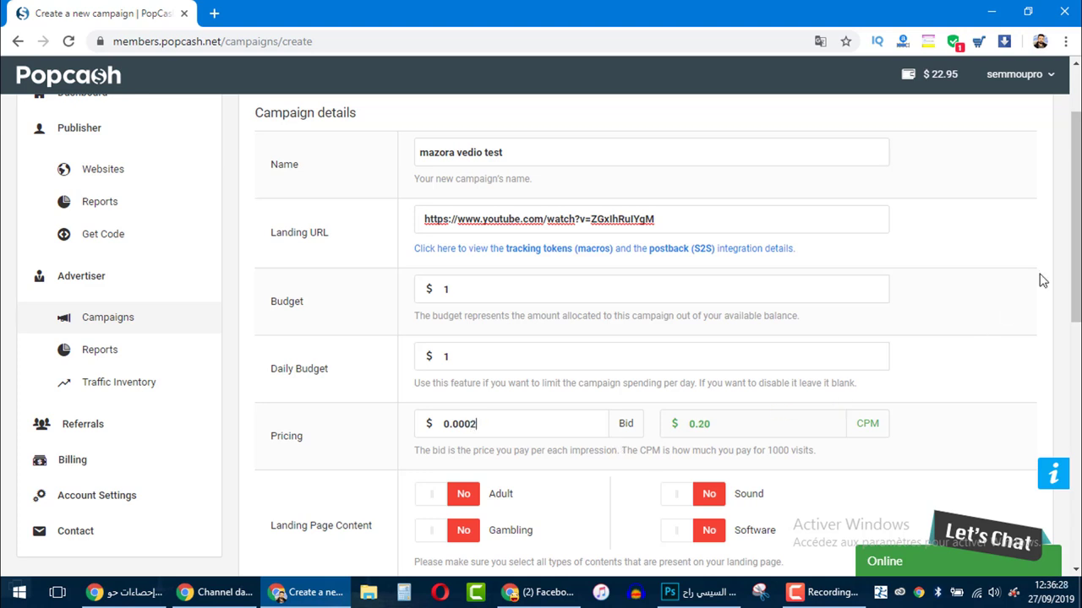
left_click_drag(1076, 216, 1075, 274)
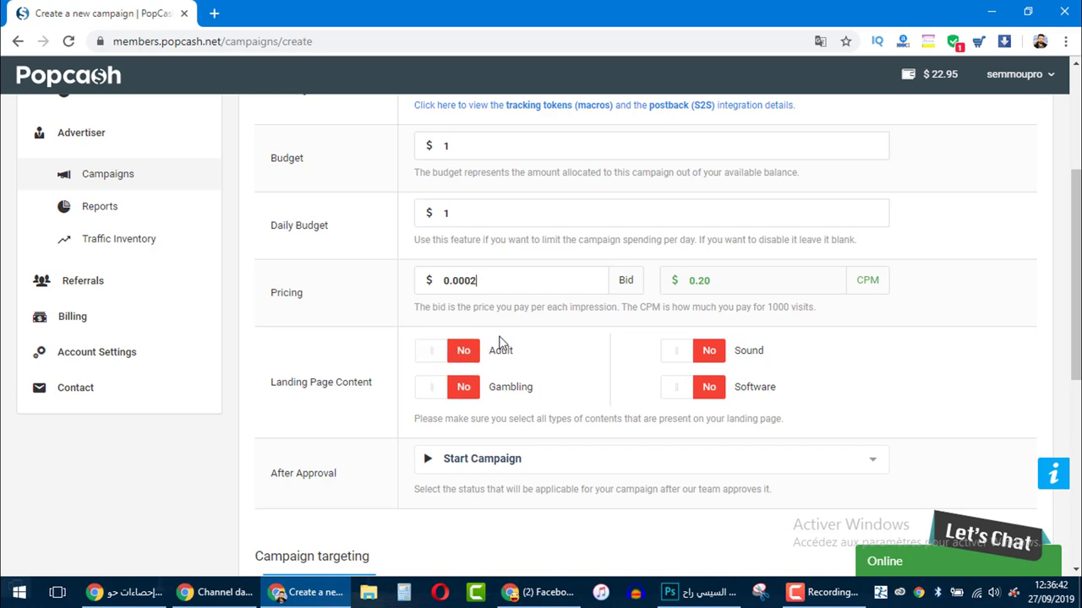
left_click(675, 358)
Keep the targeting on all countries and create the campaign
scroll(1075, 279, "down", 2)
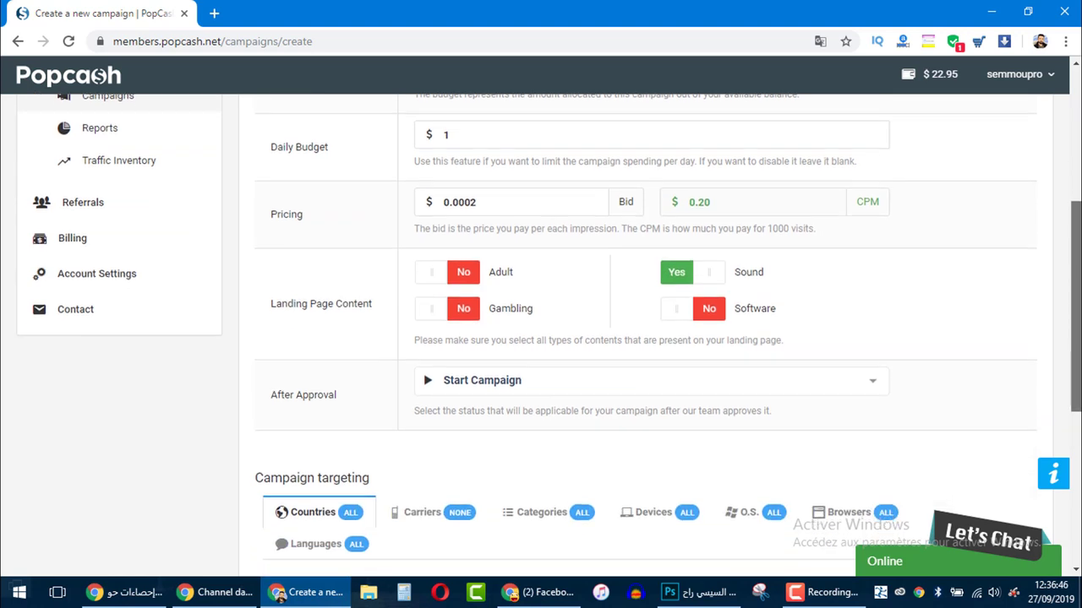
scroll(1075, 304, "down", 1)
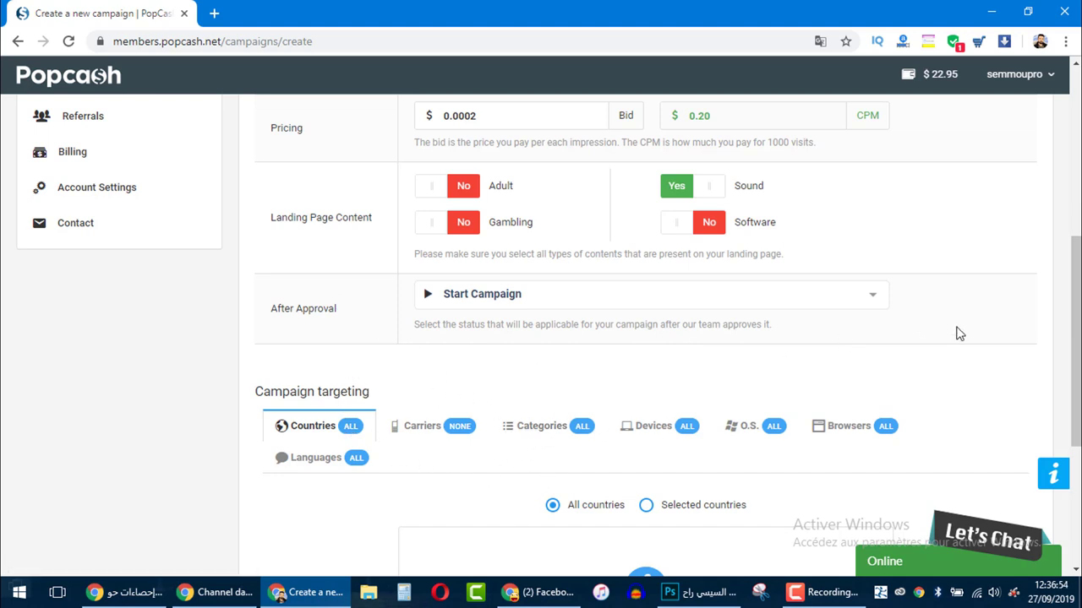
left_click_drag(1077, 352, 1078, 413)
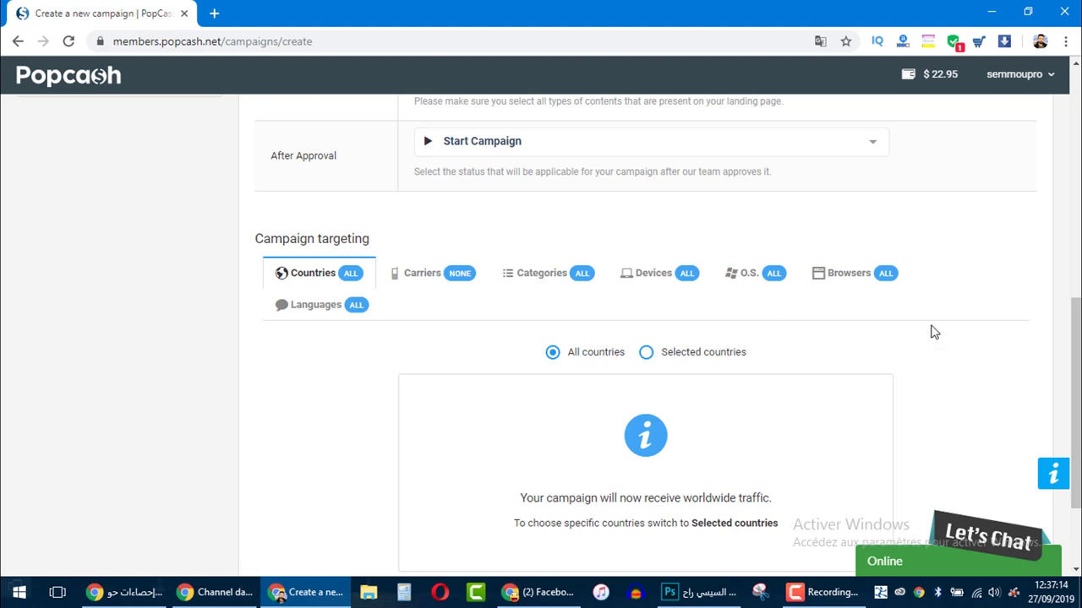
scroll(1075, 405, "down", 3)
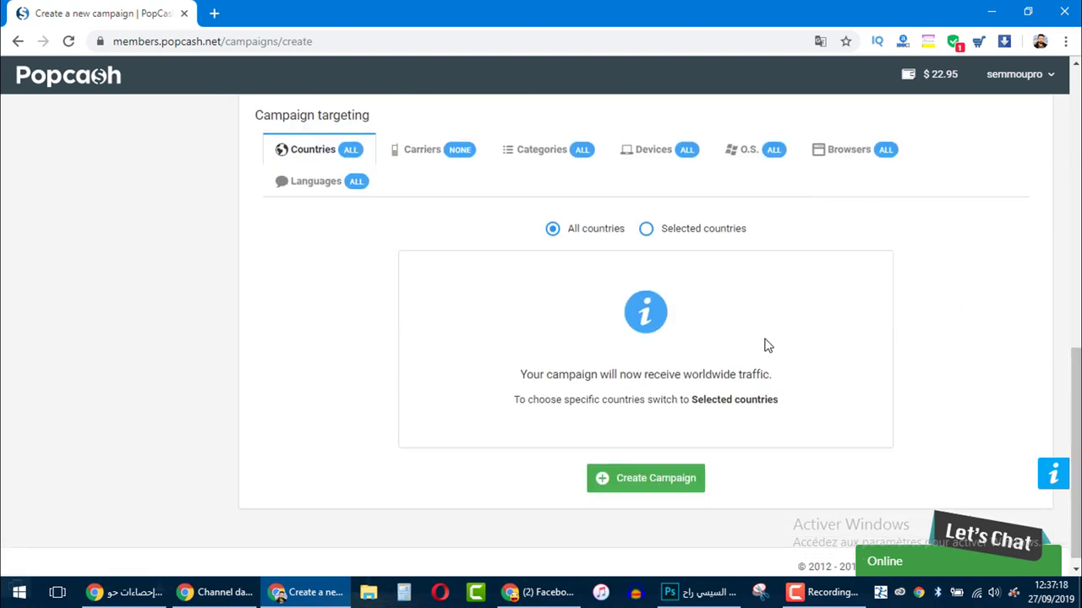
left_click(666, 495)
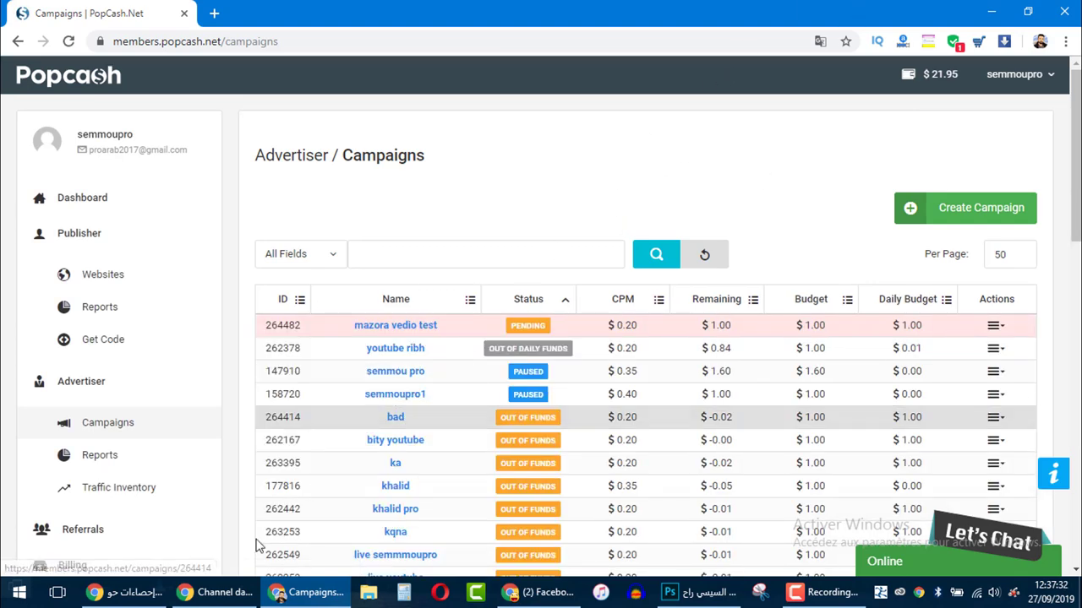
Return to the Mazora Plus real-time report in YouTube Studio and recheck the newest video's 48-hour views
left_click(218, 592)
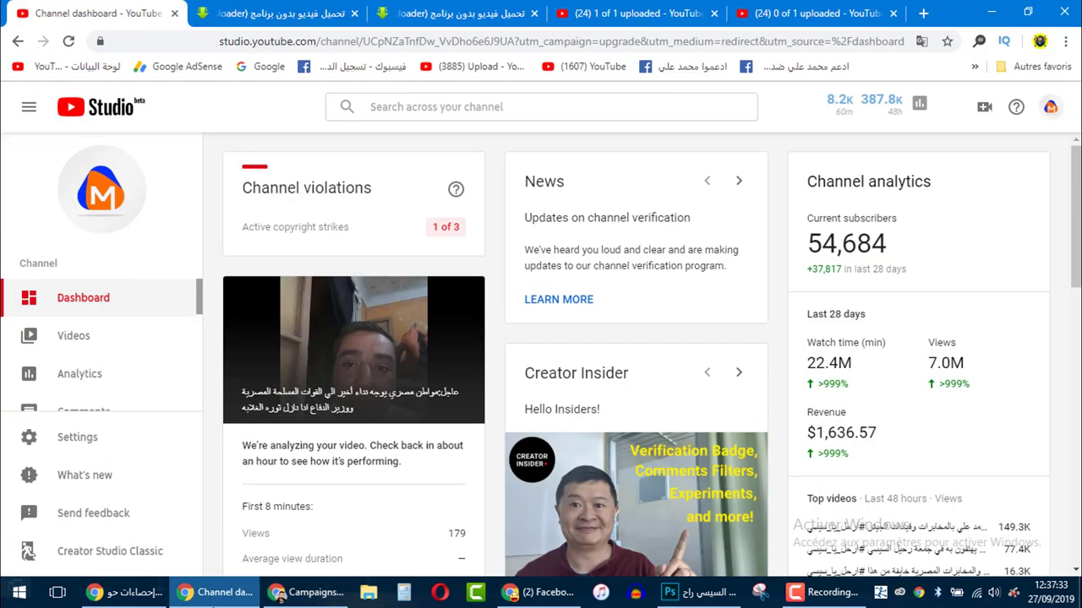
left_click(119, 597)
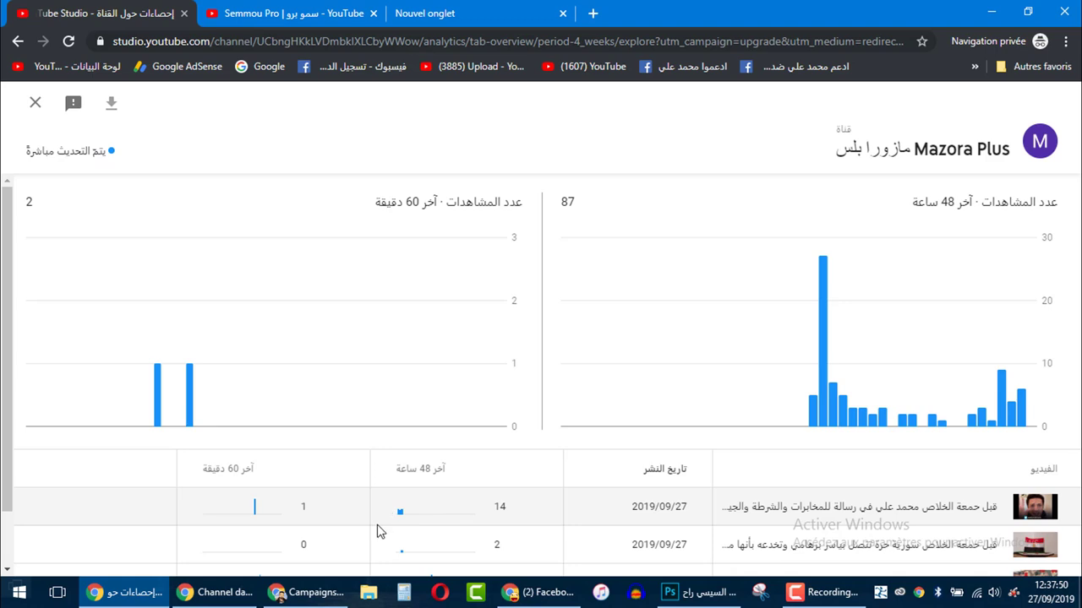
left_click_drag(499, 506, 526, 513)
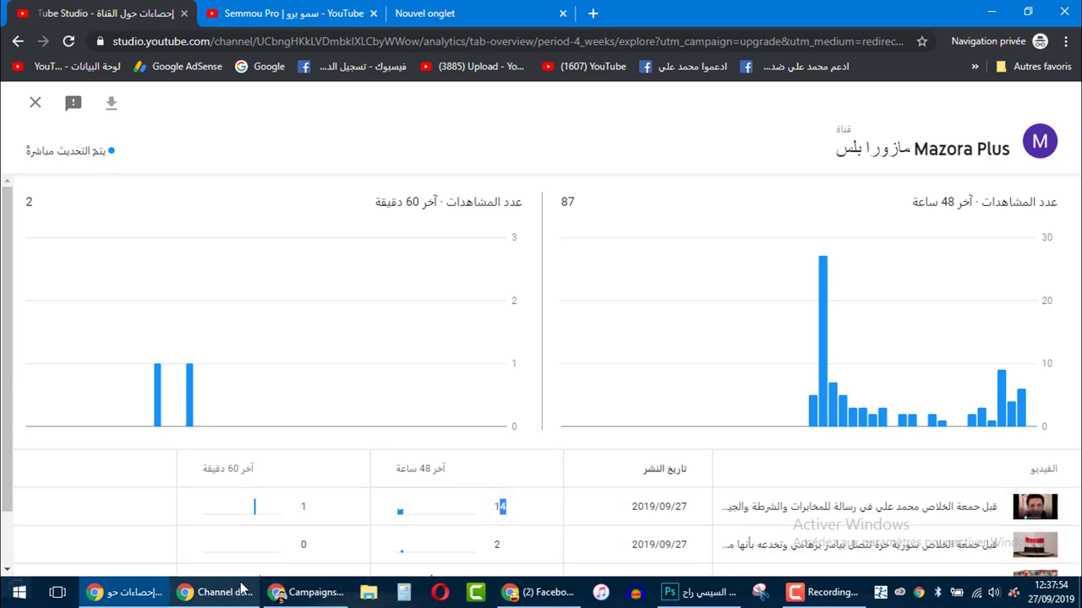
left_click(218, 592)
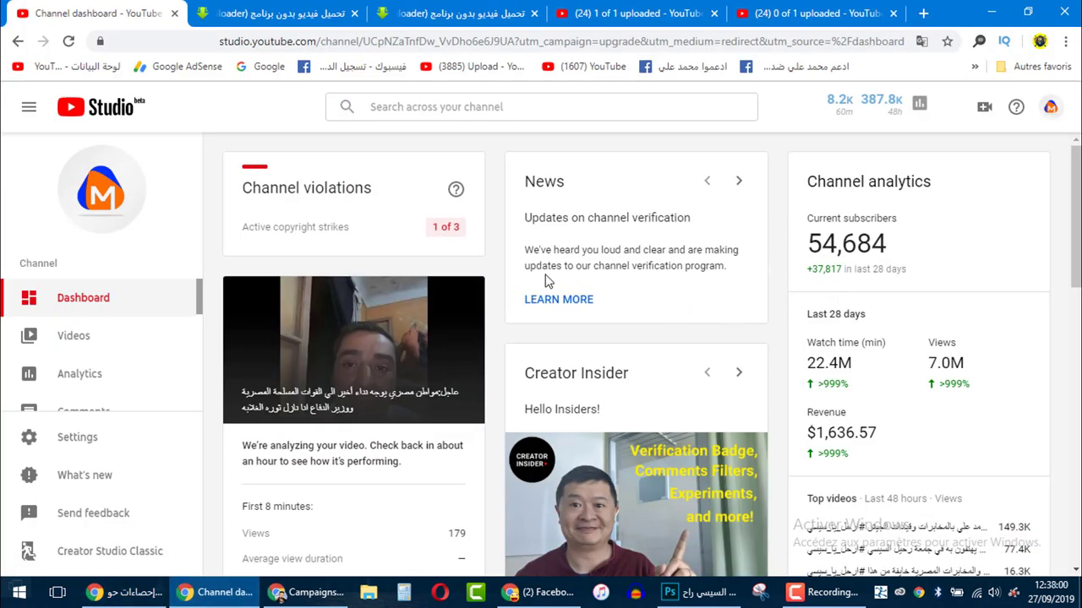
left_click(154, 597)
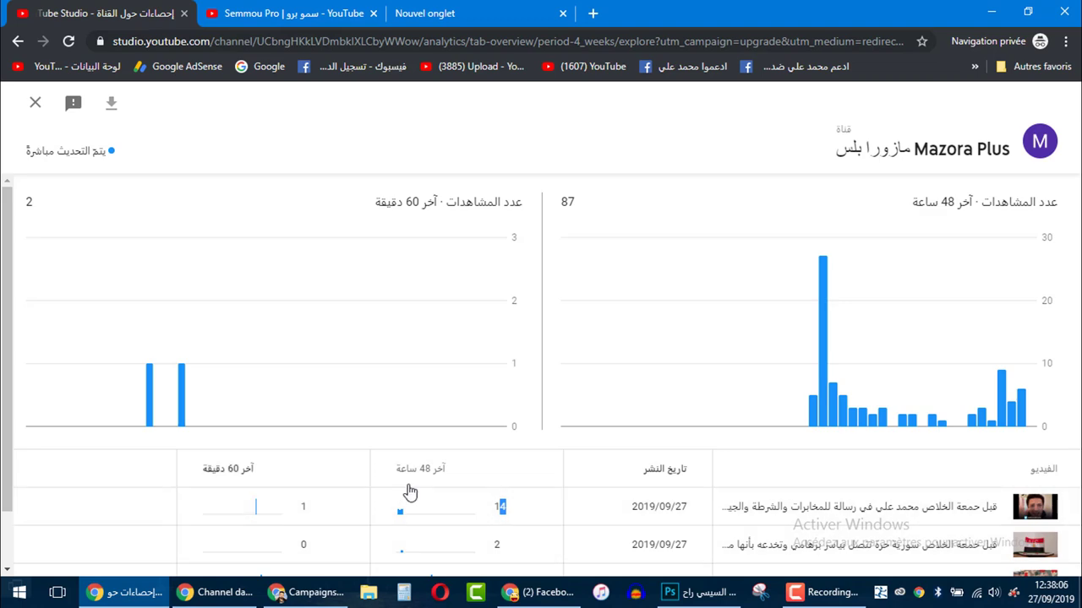
Switch to the Mazora channel's dashboard and examine its subscriber growth, watch time, views and revenue for the last 28 days
left_click(178, 594)
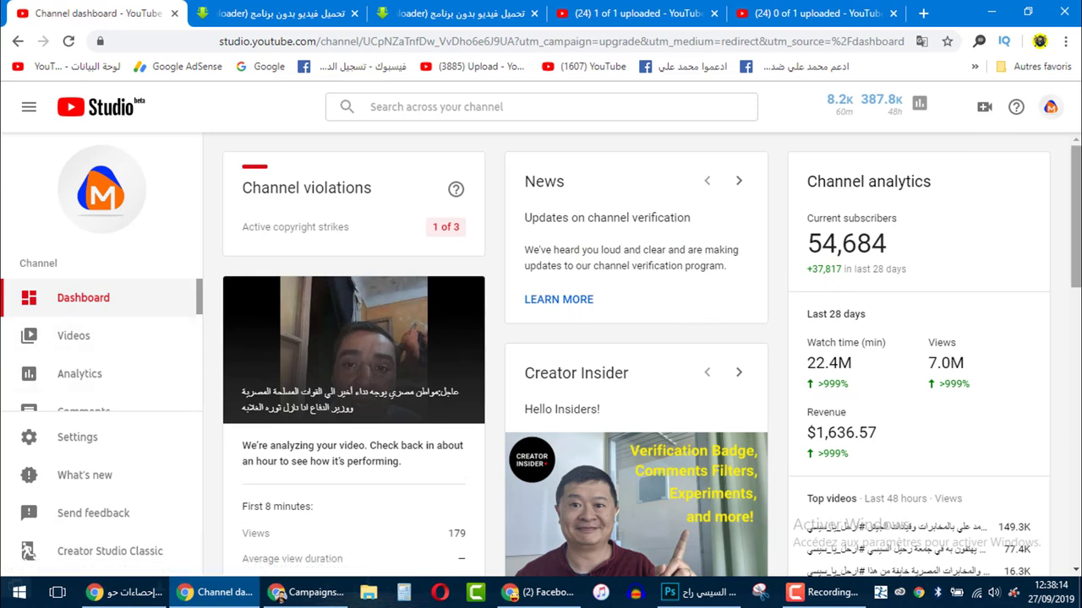
mouse_move(1071, 173)
left_mouse_down()
mouse_move(1076, 222)
mouse_move(1074, 173)
left_mouse_up()
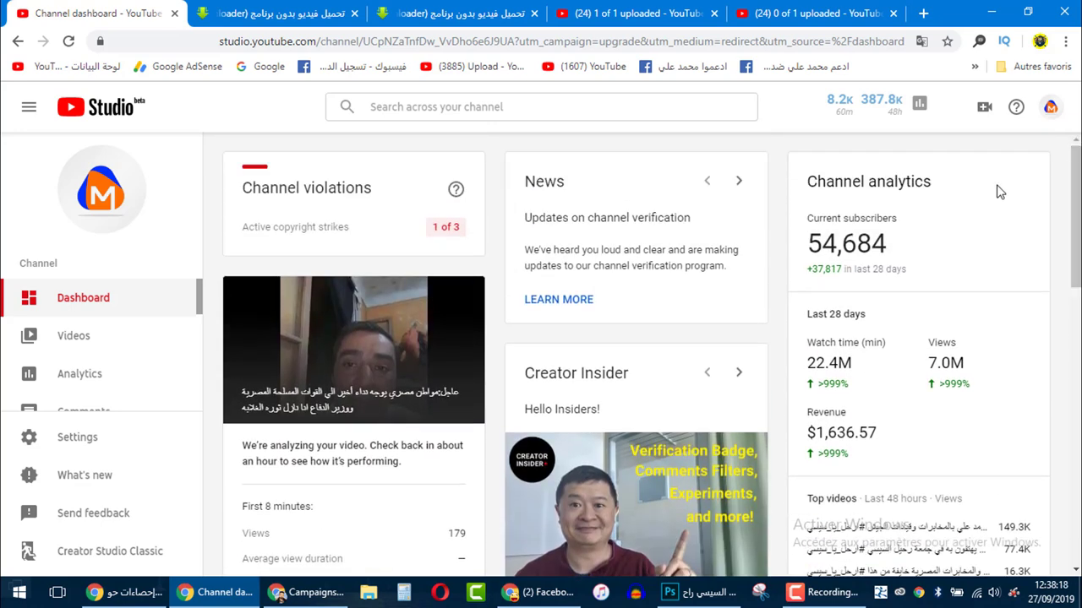
left_click_drag(845, 270, 807, 285)
left_click(814, 265)
scroll(974, 251, "down", 2)
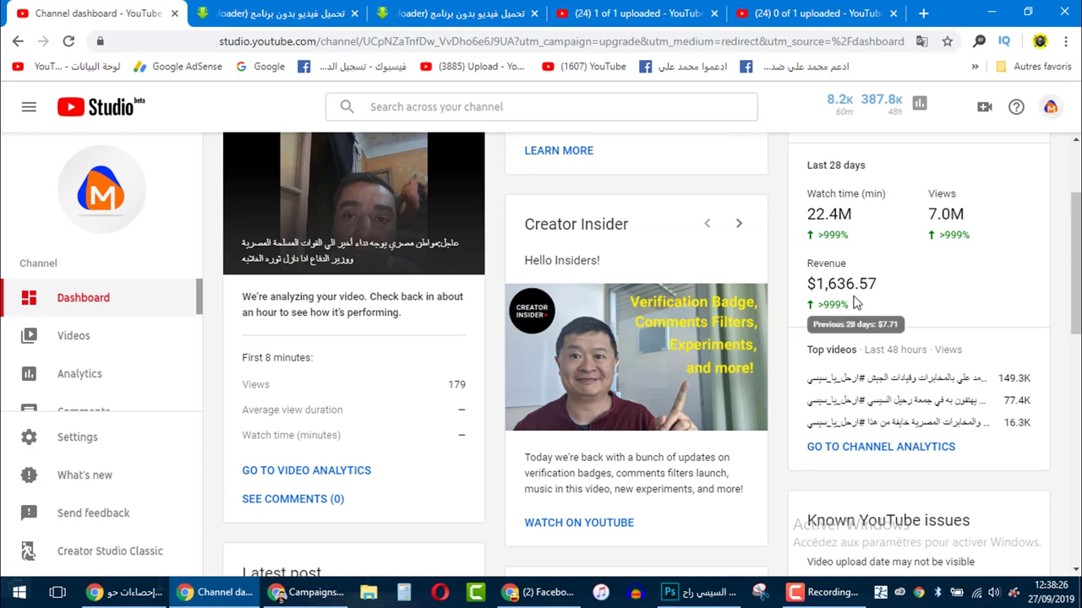
double_click(852, 283)
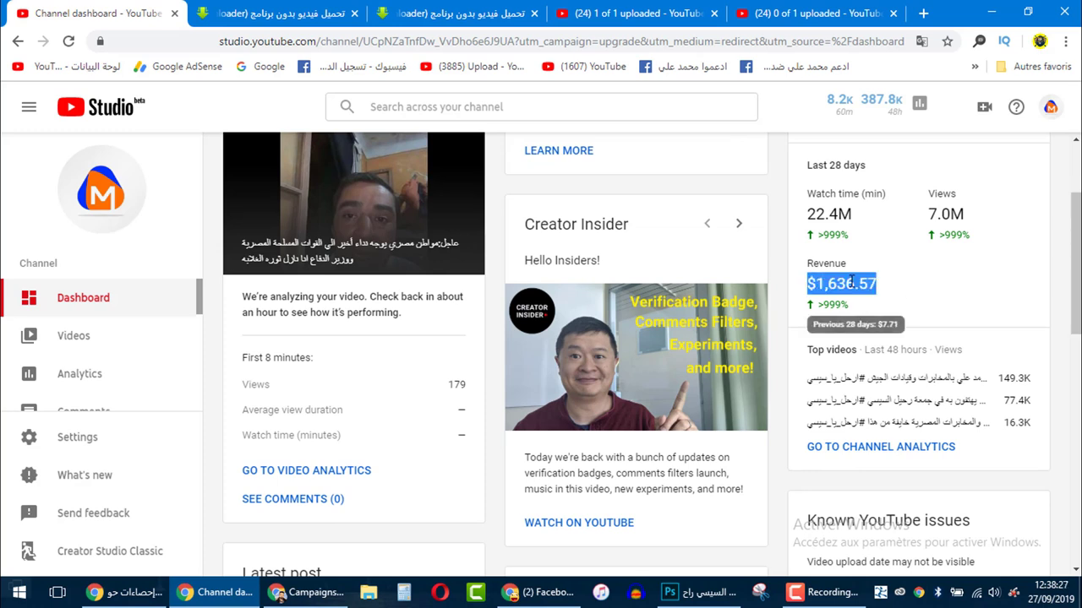
left_click(901, 274)
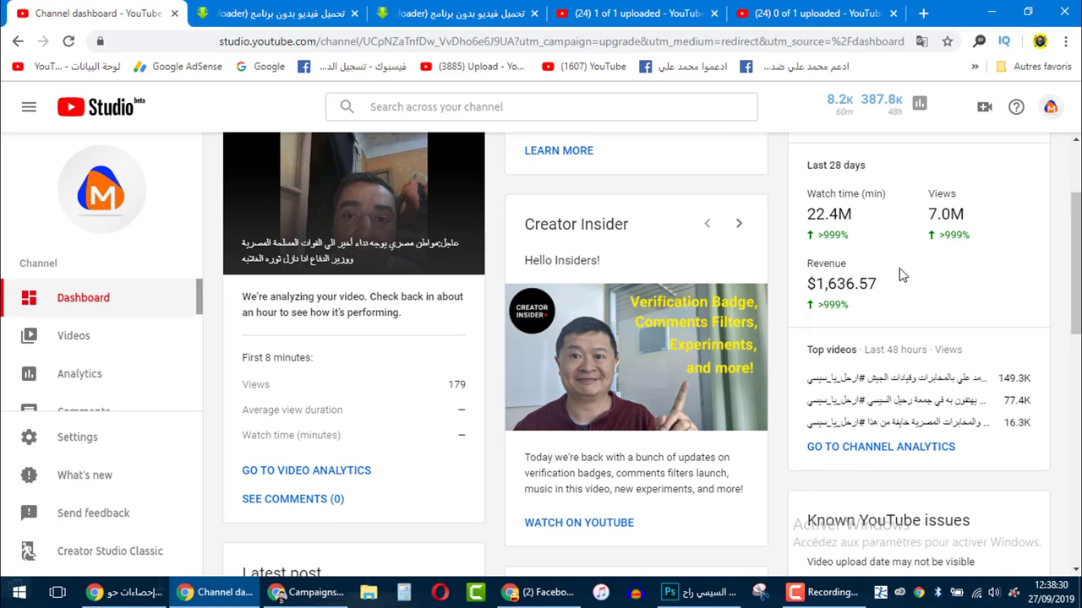
Open the Mazora channel's analytics and examine the 28-day overview, top videos and real-time views
left_click(866, 454)
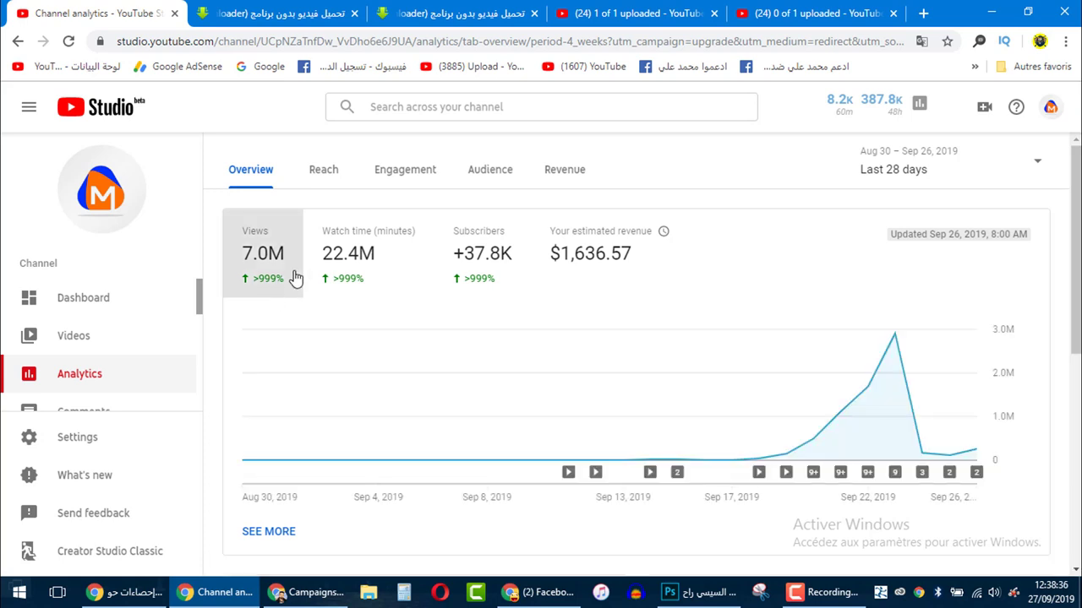
left_click_drag(1075, 254, 1076, 460)
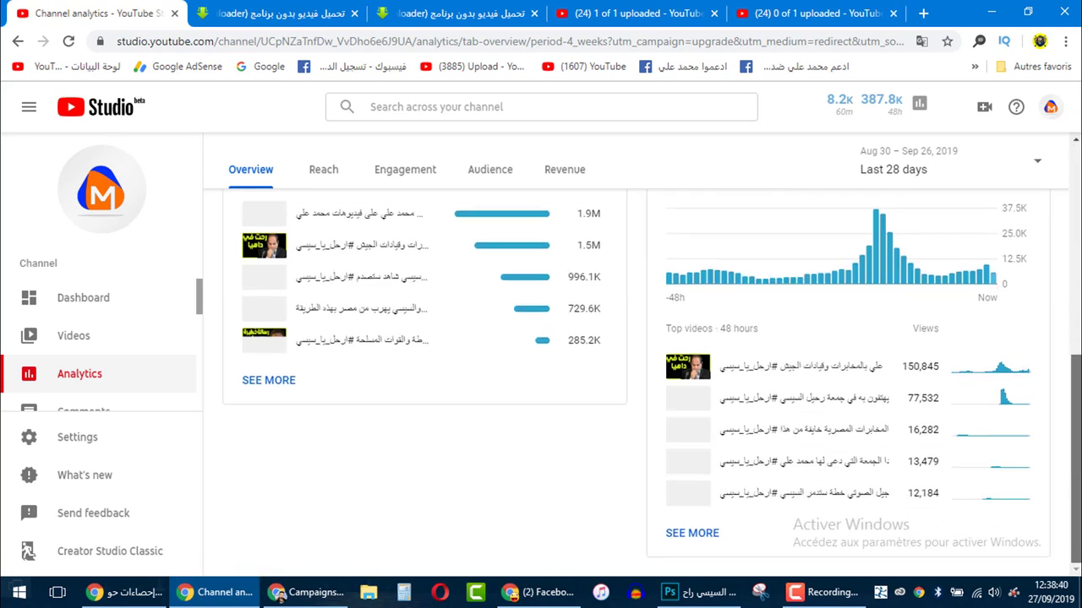
left_click(686, 535)
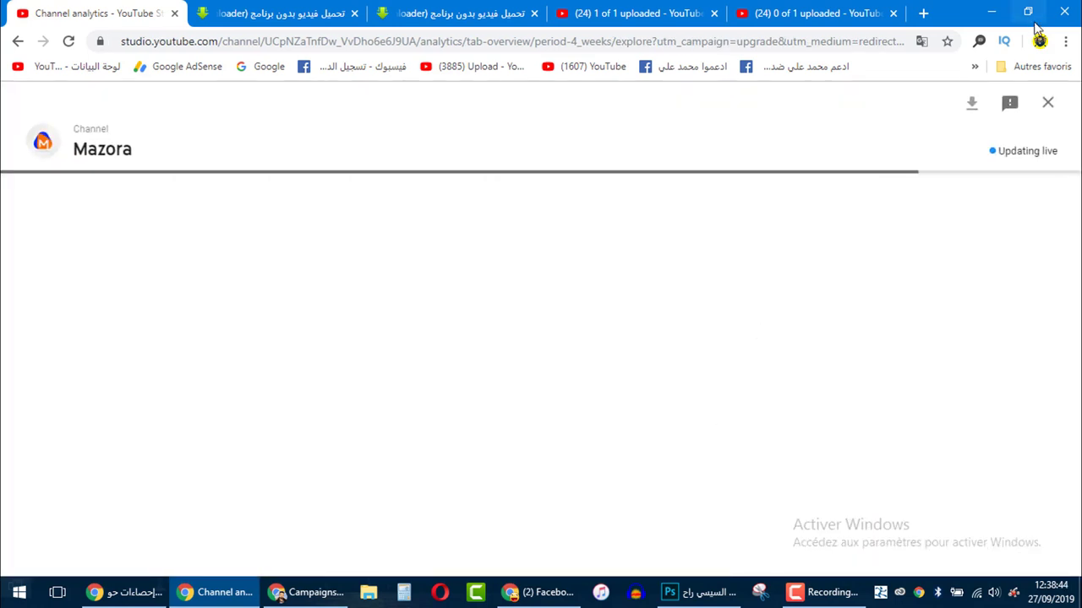
left_click(1051, 103)
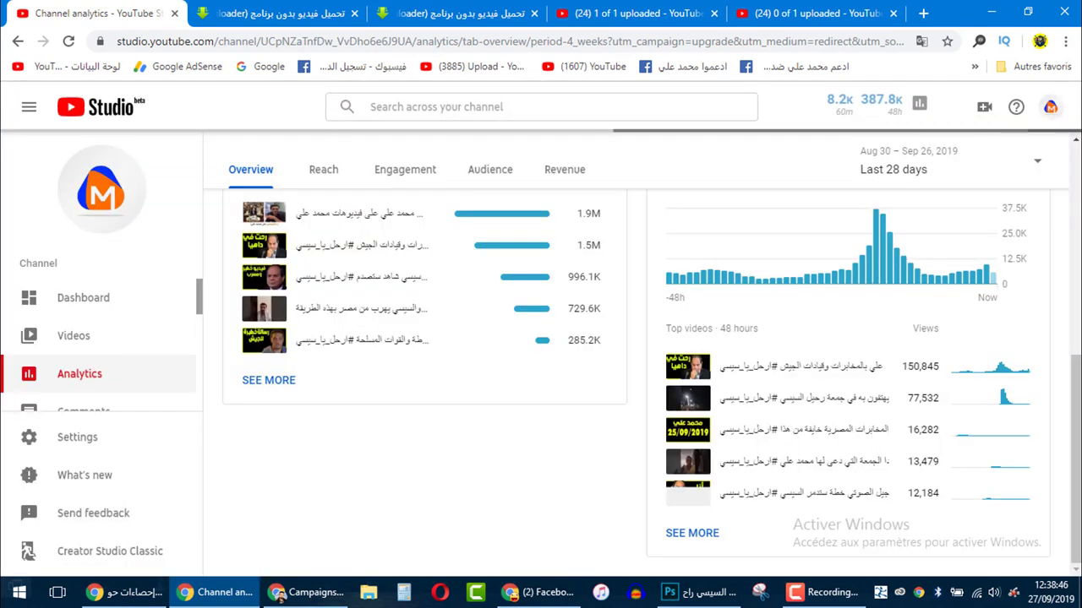
left_click_drag(1075, 439, 1075, 209)
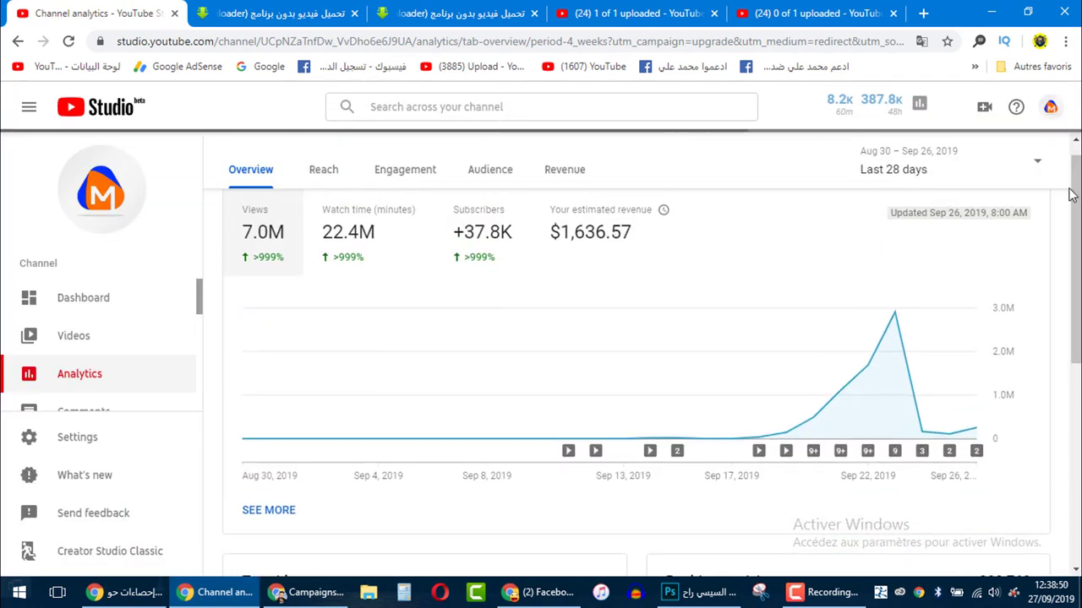
Set the Mazora analytics period to the last 7 days, examine the overview metrics and top videos, and reload the report
left_click(897, 173)
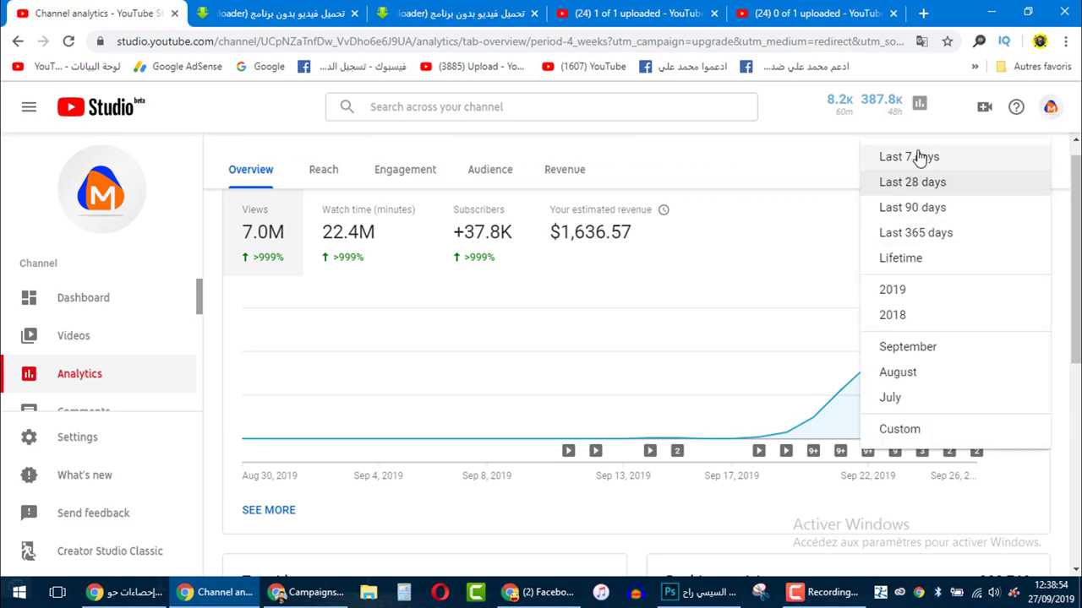
left_click(927, 158)
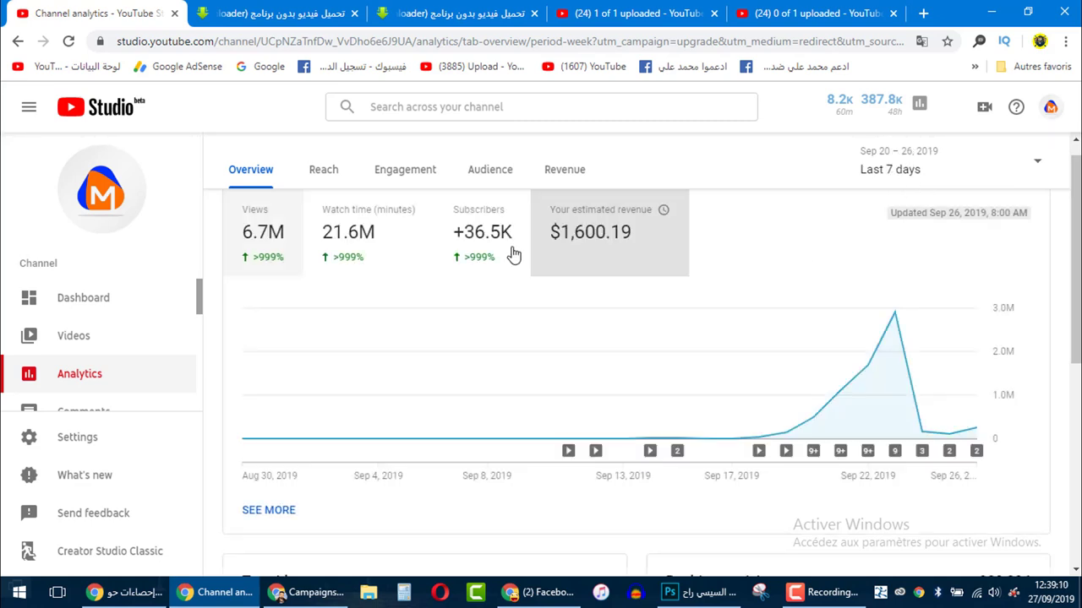
mouse_move(517, 268)
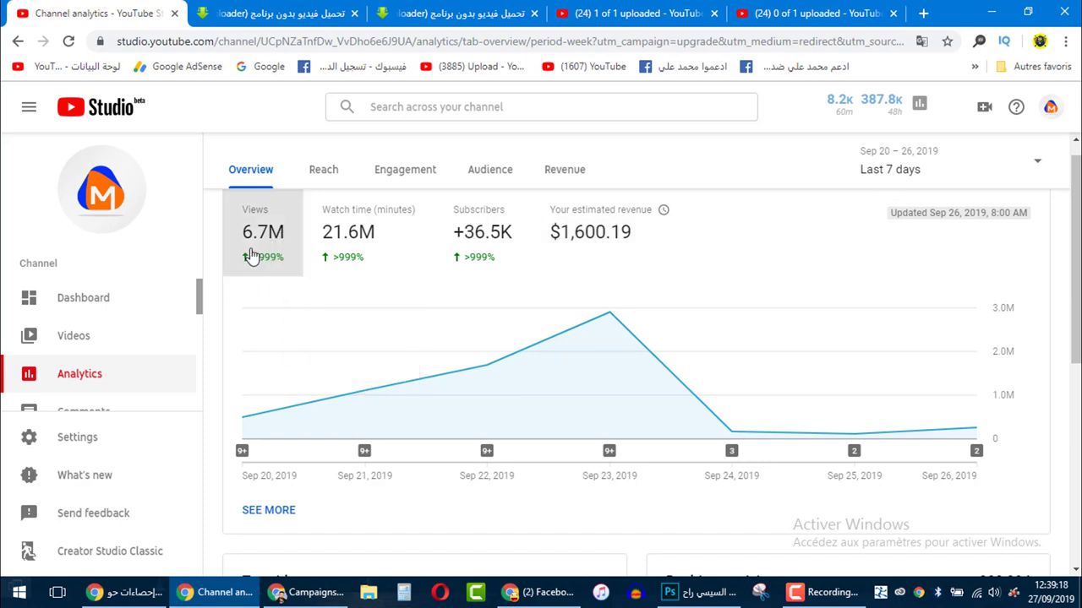
mouse_move(250, 256)
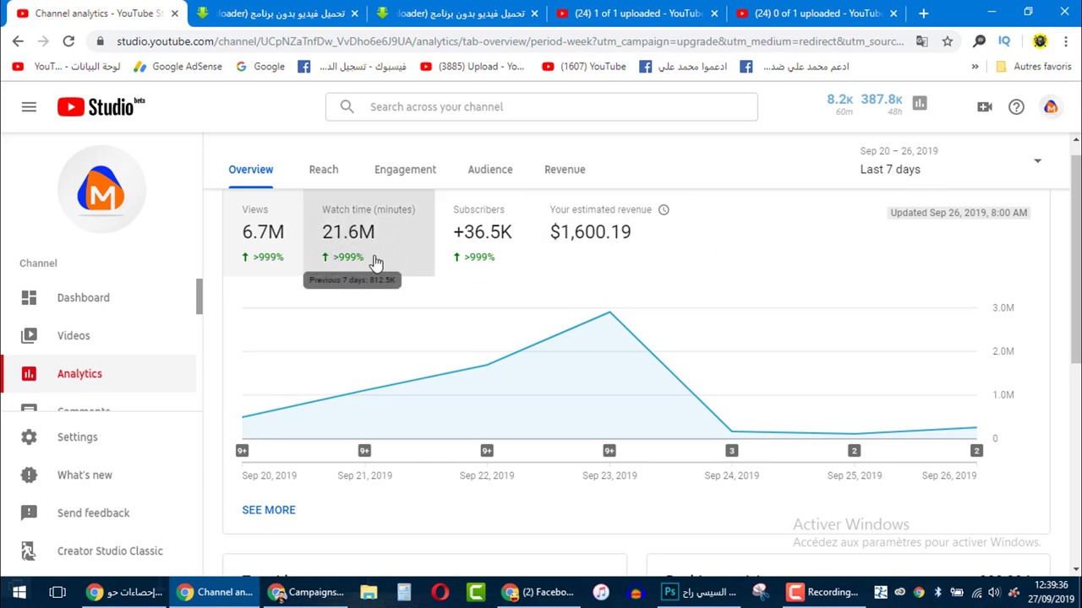
mouse_move(360, 249)
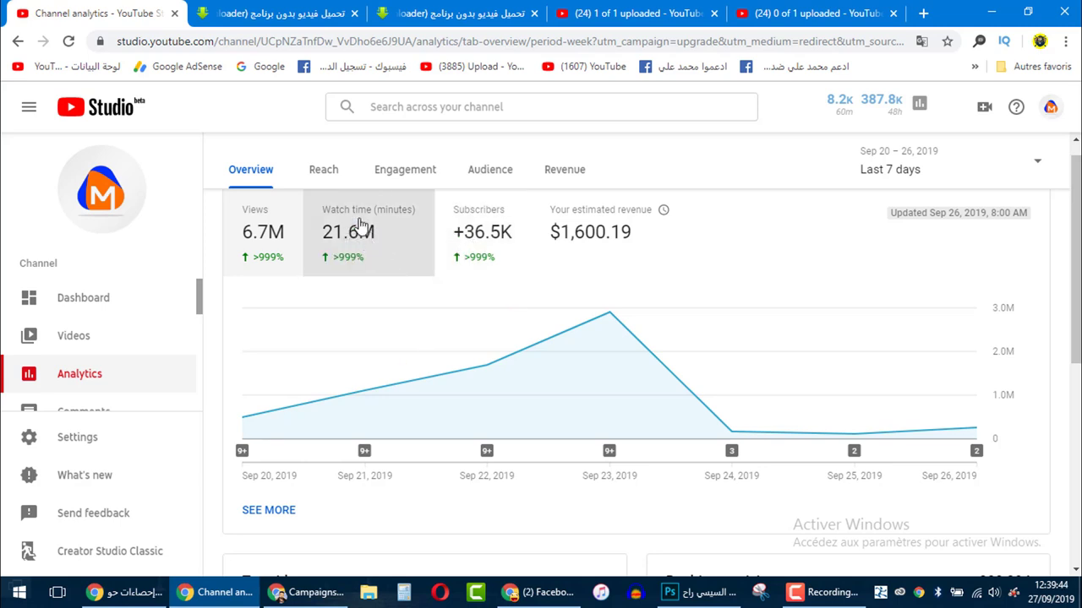
mouse_move(369, 228)
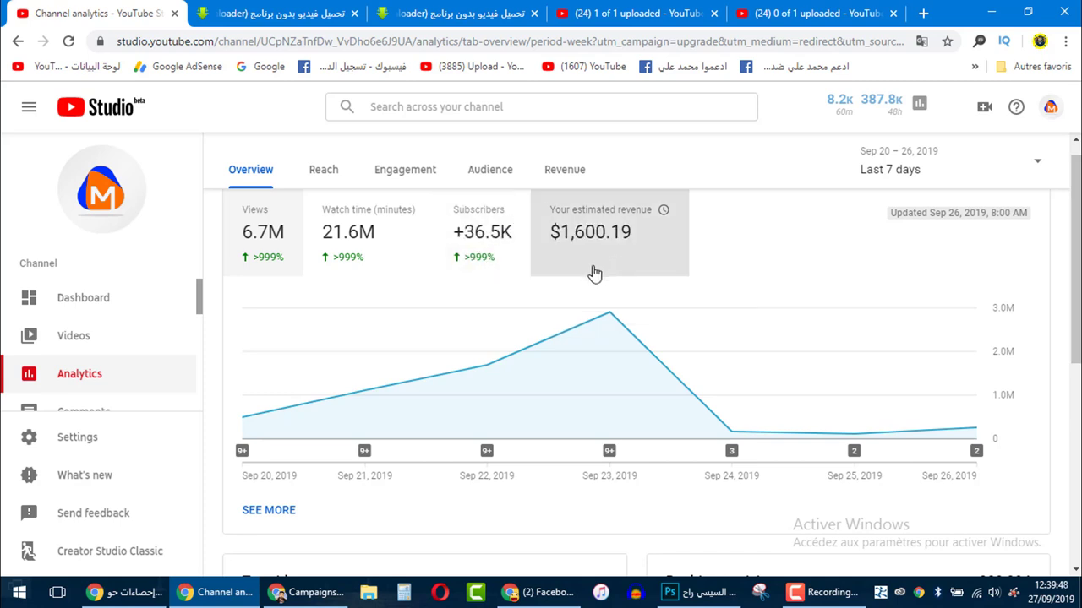
mouse_move(480, 237)
left_click_drag(1074, 254, 1071, 507)
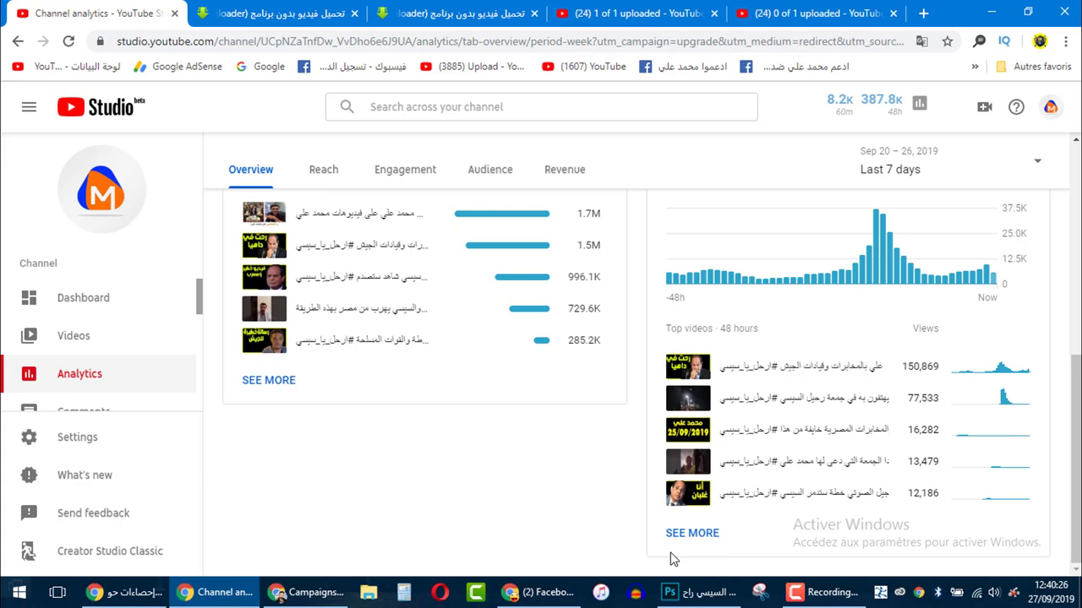
scroll(672, 557, "up", 5)
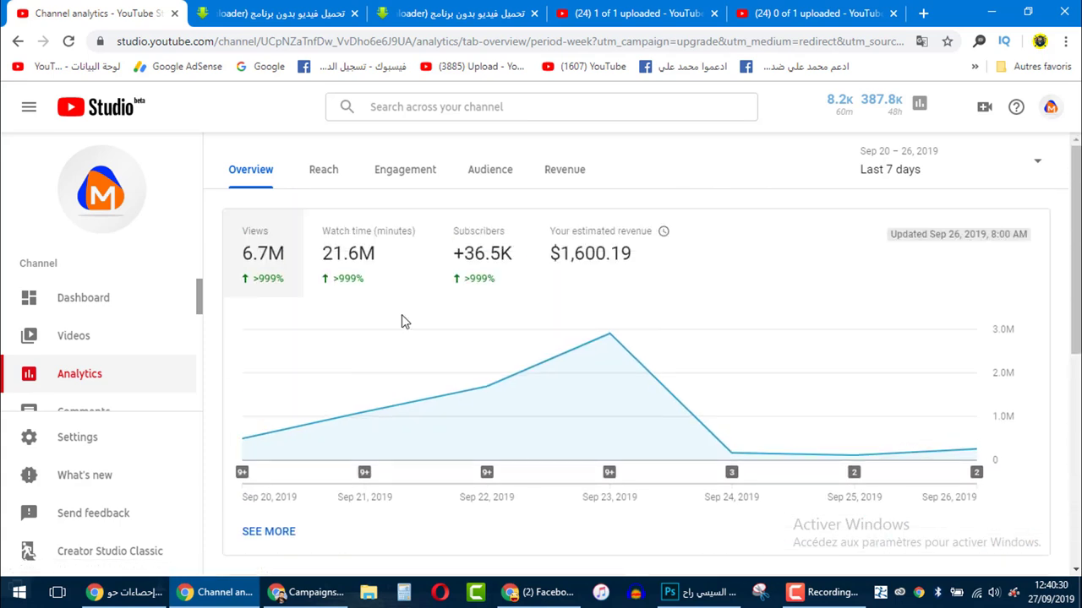
left_click(68, 42)
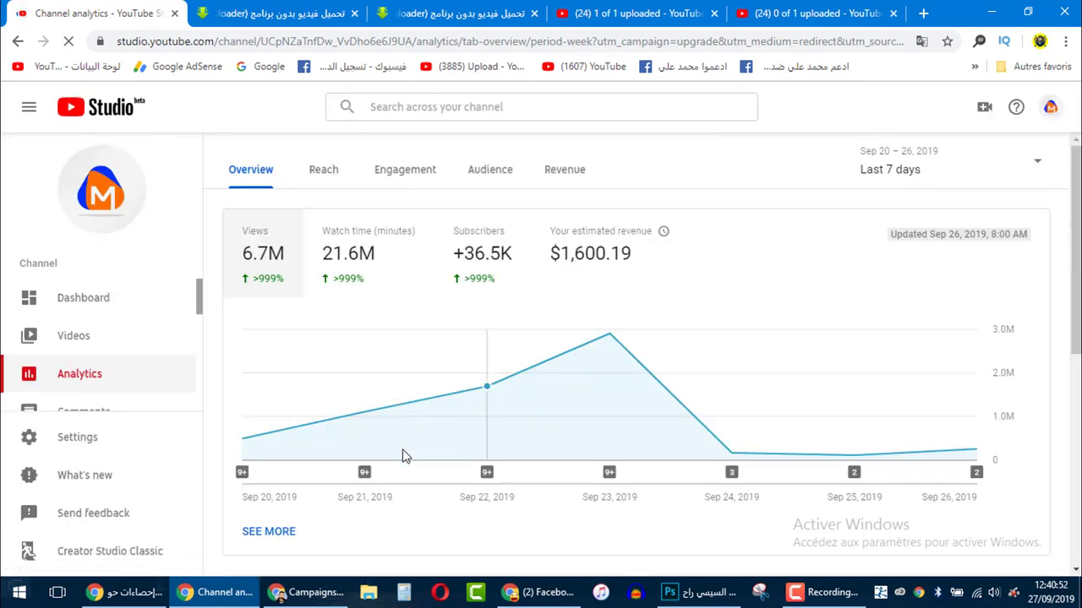
Return to the Mazora Plus real-time report, reload it, and sort the videos by publish date to check the newest one's views
left_click(127, 594)
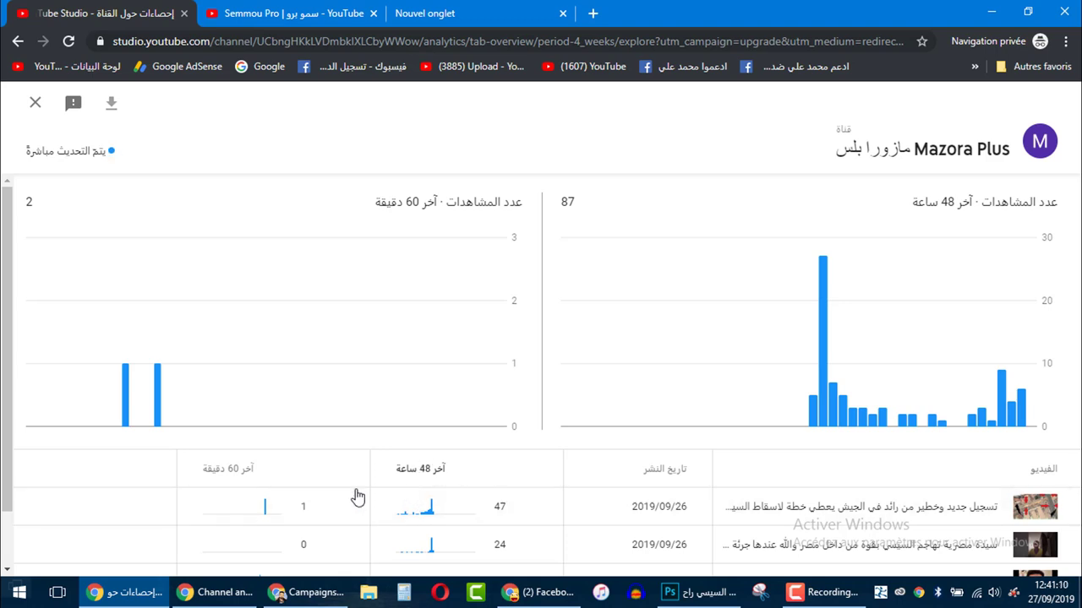
left_click(68, 41)
scroll(15, 405, "down", 1)
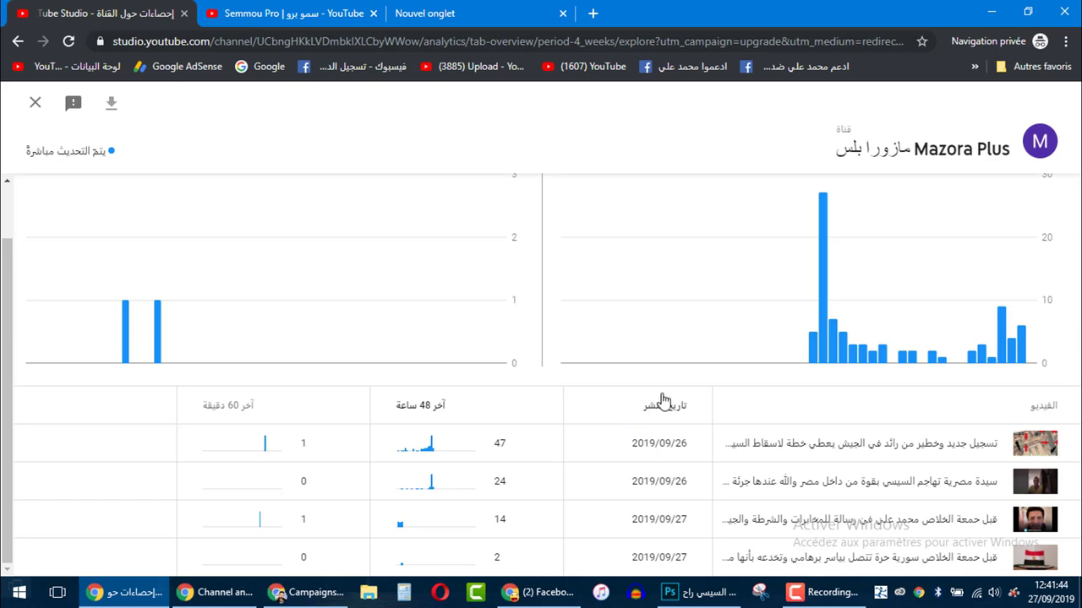
left_click(673, 420)
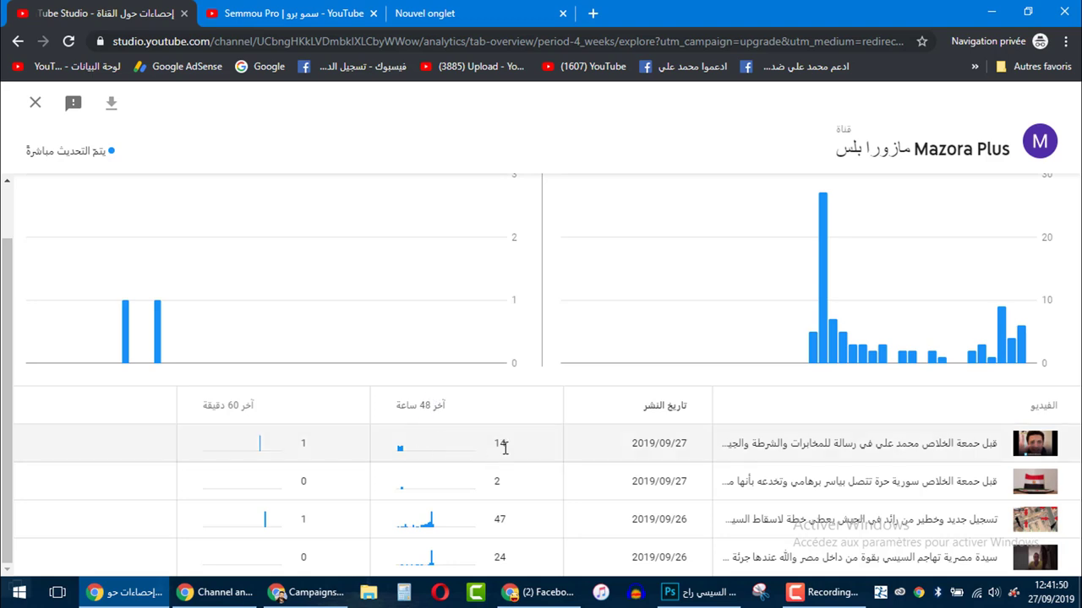
Switch to PopCash, sort the campaigns by ID in descending order, and check the status of "mazora vedio test"
left_click(156, 596)
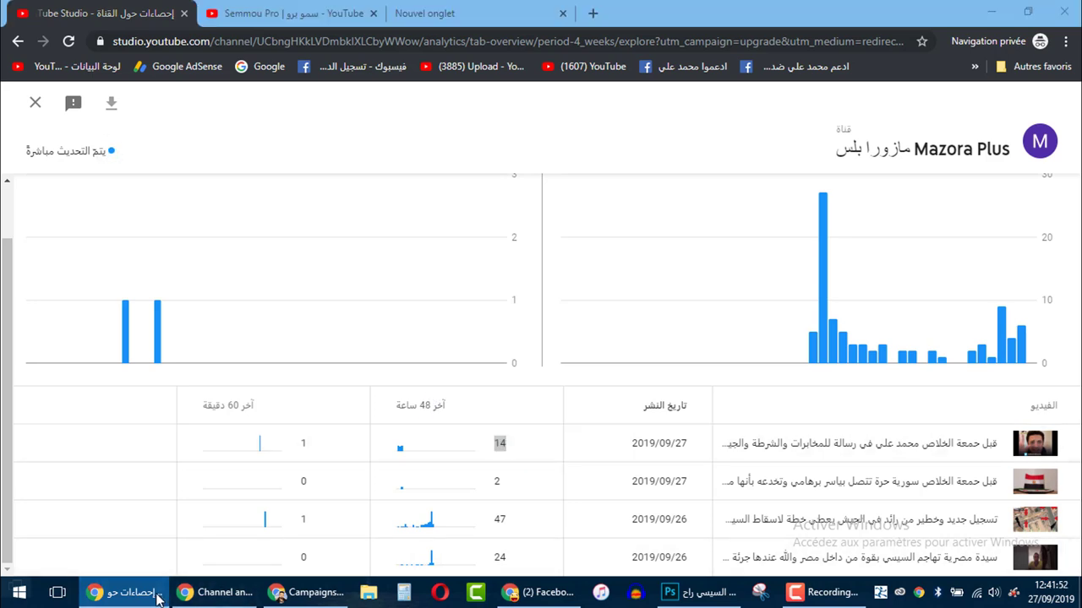
left_click(296, 595)
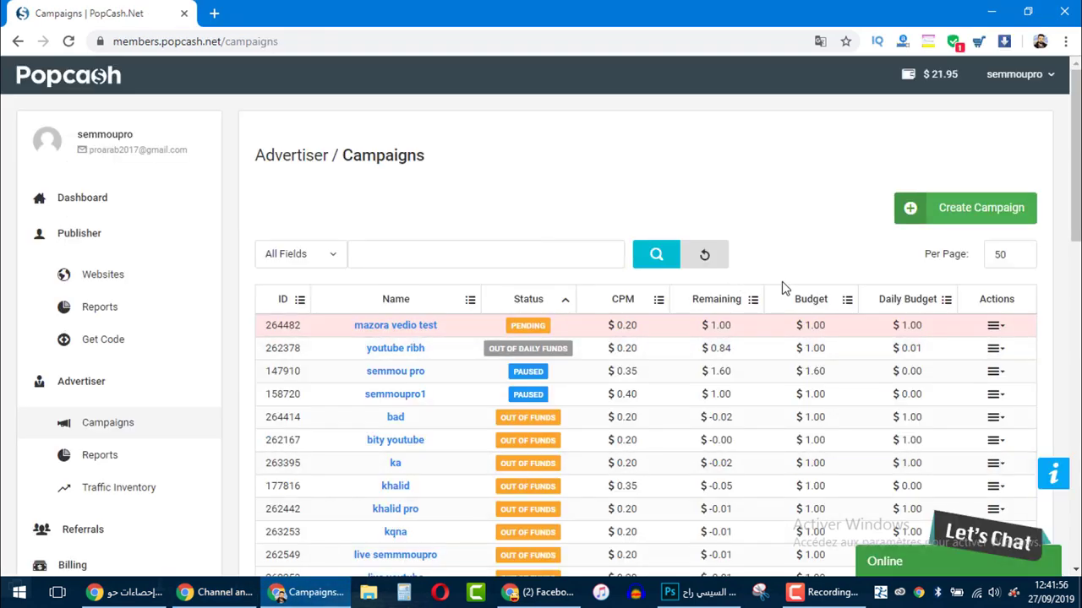
left_click(884, 304)
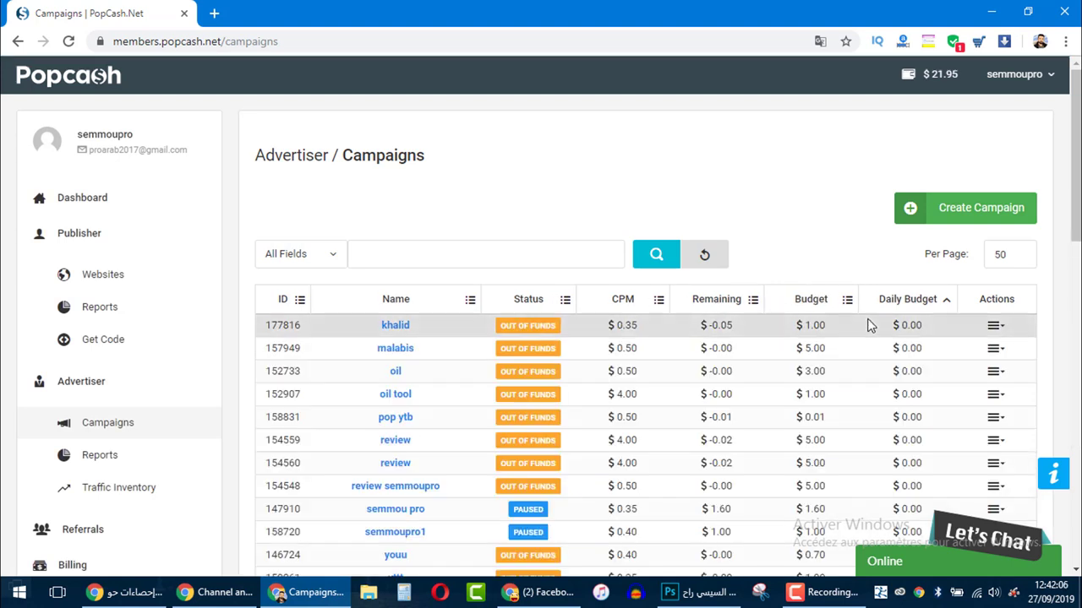
left_click(283, 301)
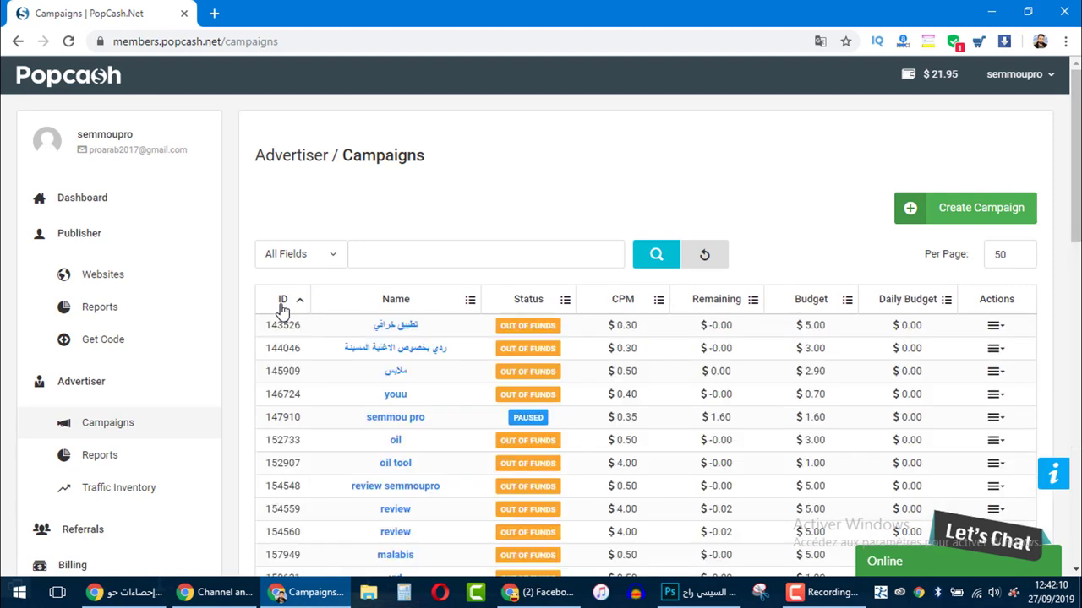
left_click(276, 301)
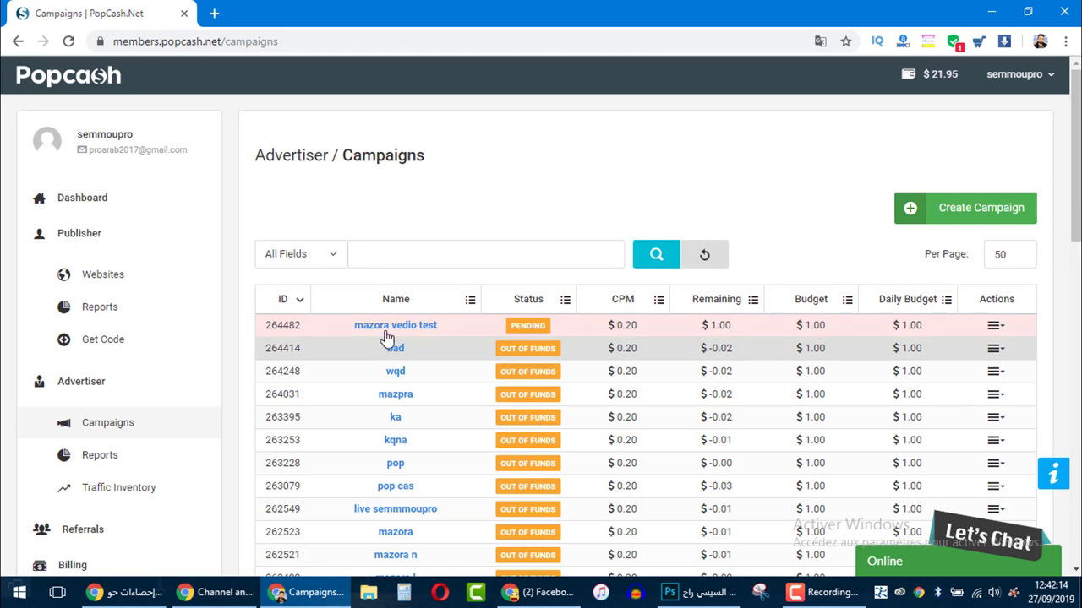
double_click(523, 330)
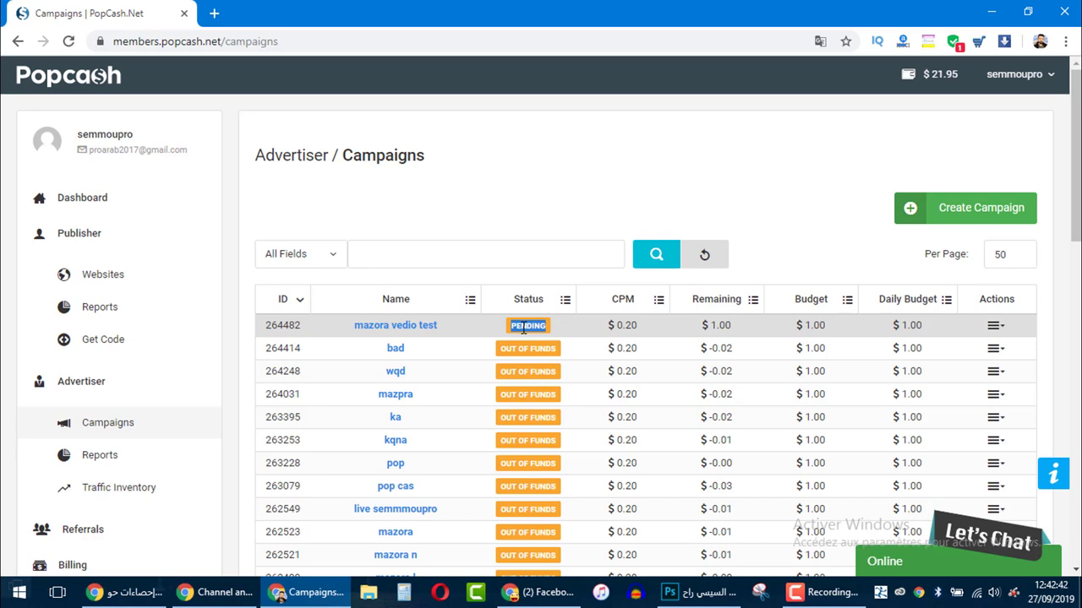
Go back to the Mazora Plus real-time report in YouTube Studio, reload it, and recheck the newest video's 48-hour and 60-minute views
left_click(218, 592)
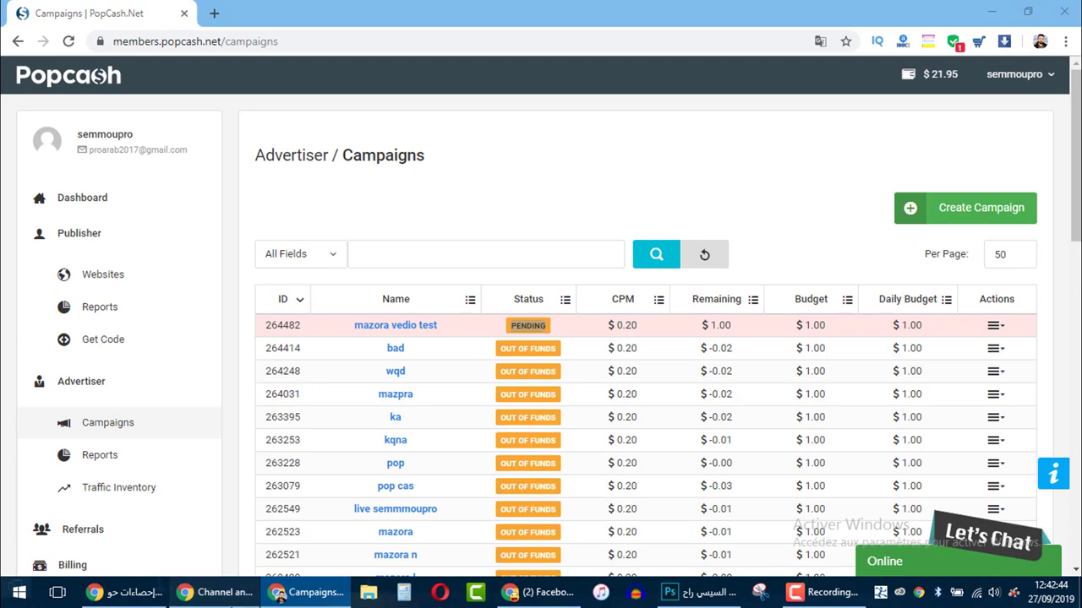
left_click(152, 591)
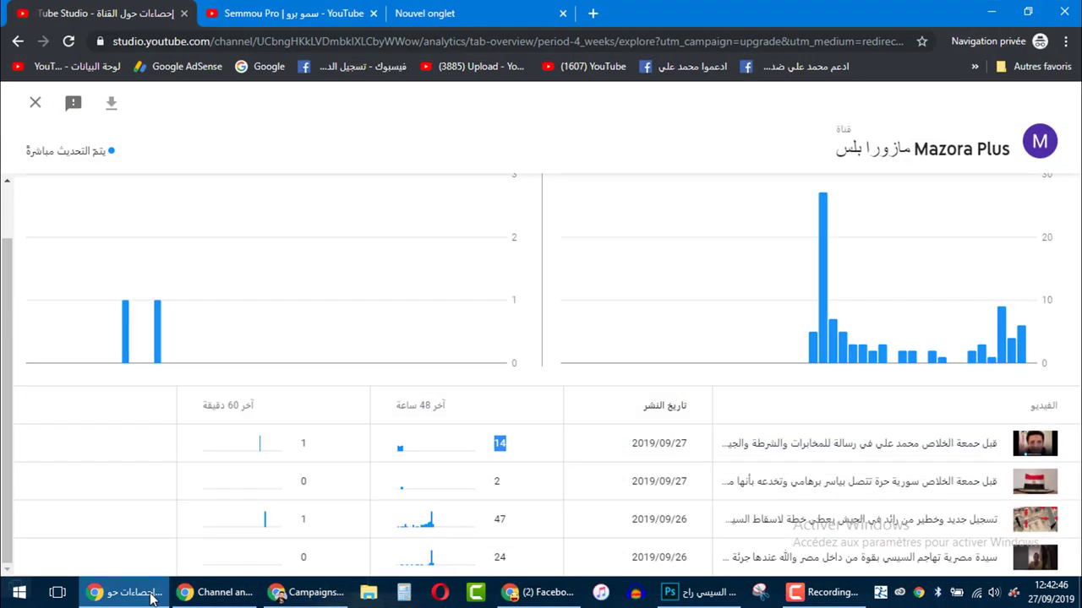
left_click(65, 42)
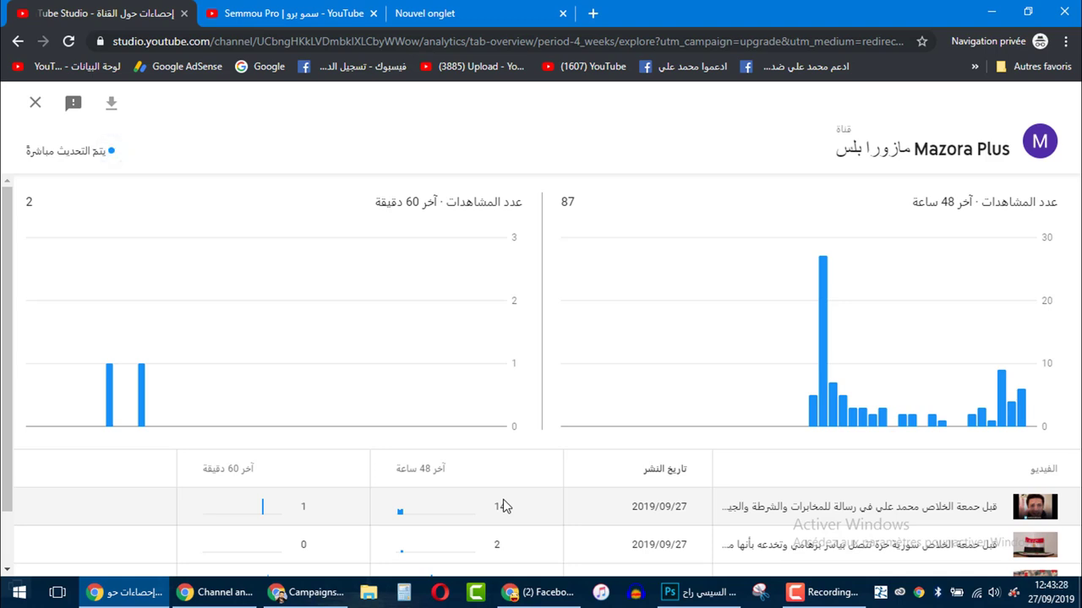
left_click(460, 471)
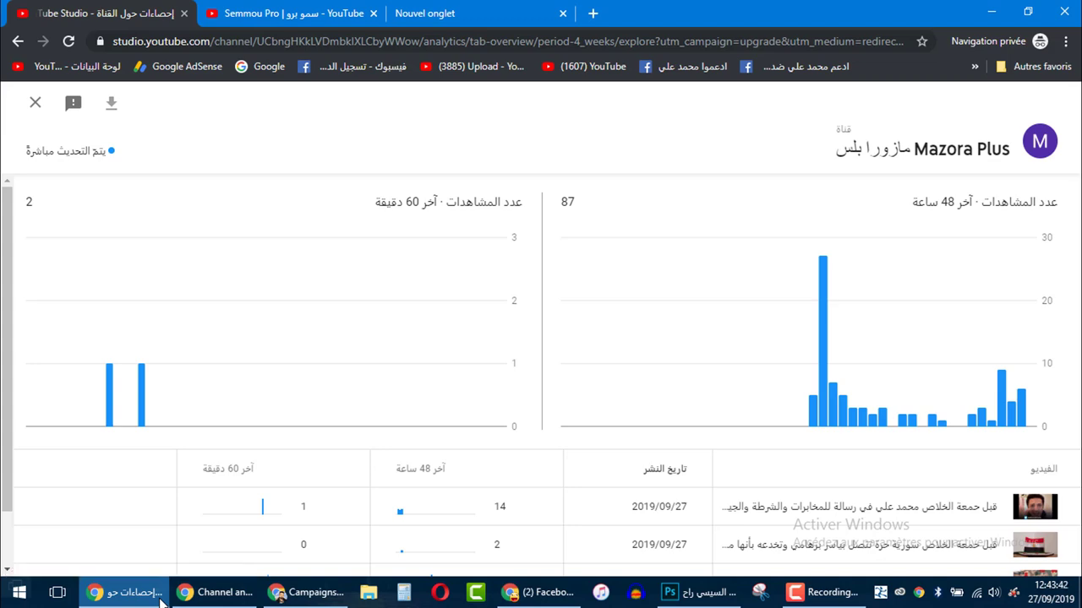
left_click(142, 597)
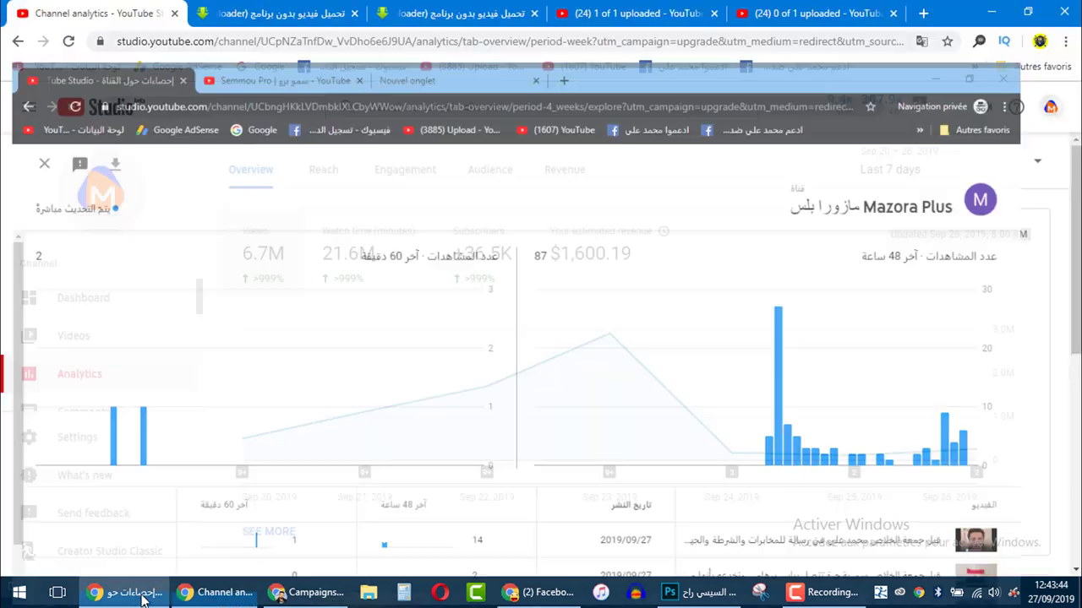
left_click(121, 592)
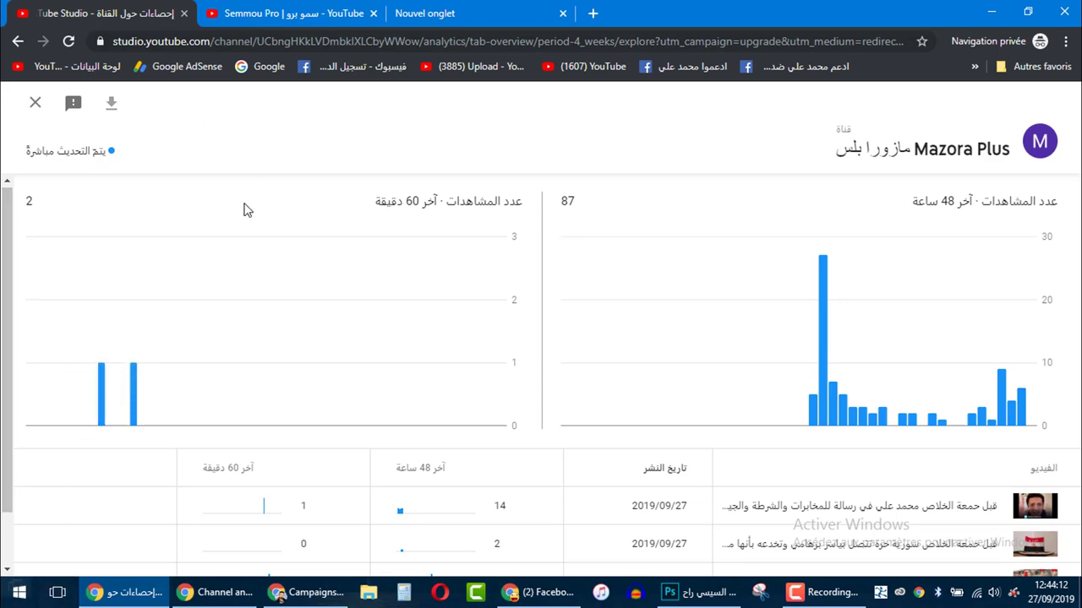
Switch to the window signed in to Mazora, go to YouTube, and open the Mazora channel page
left_click(218, 592)
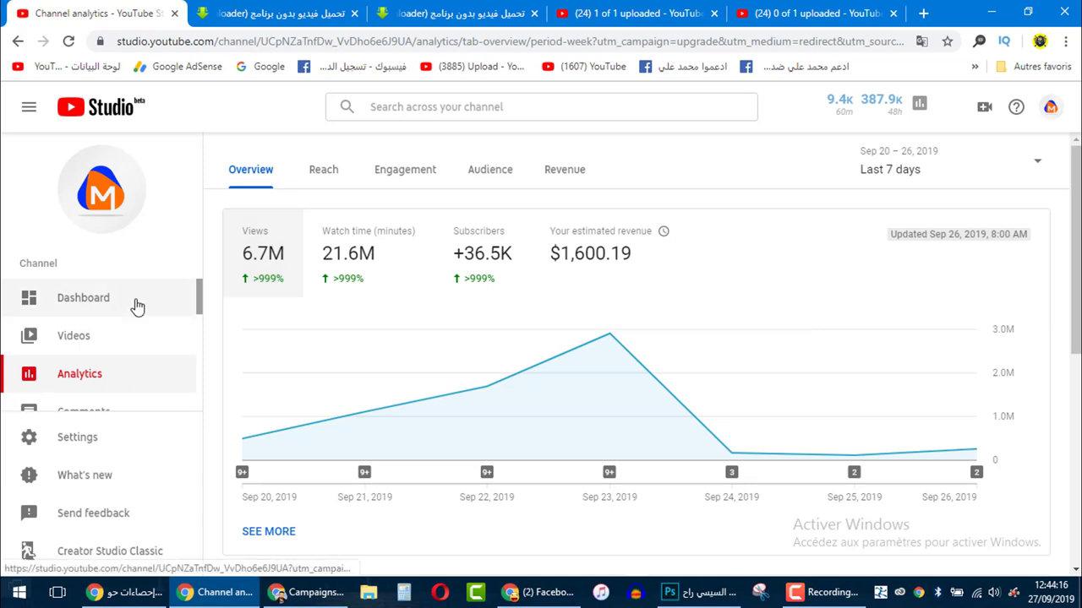
left_click(581, 66)
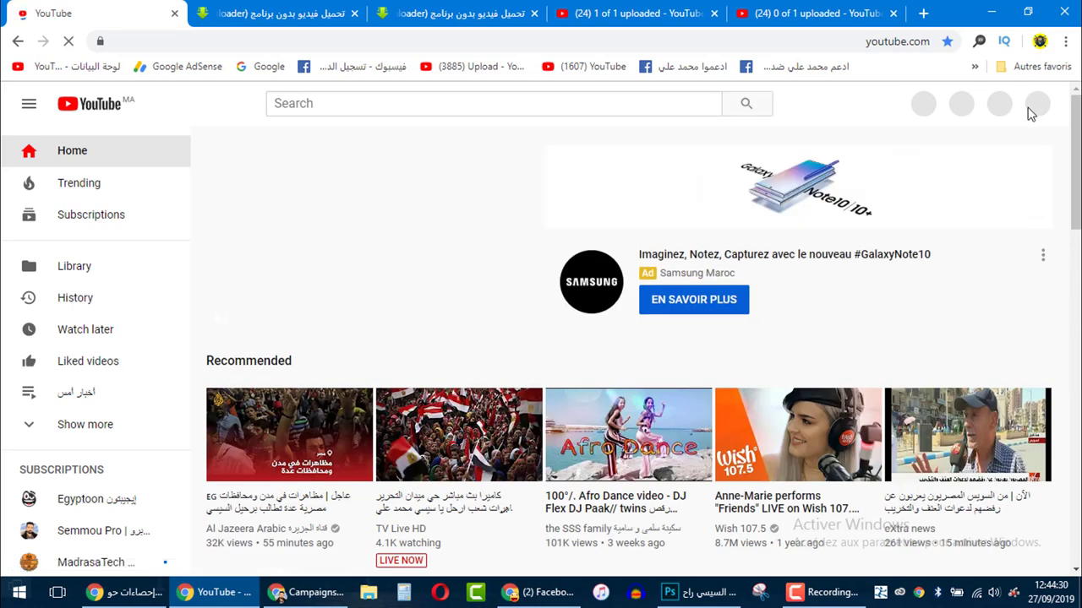
left_click(1030, 112)
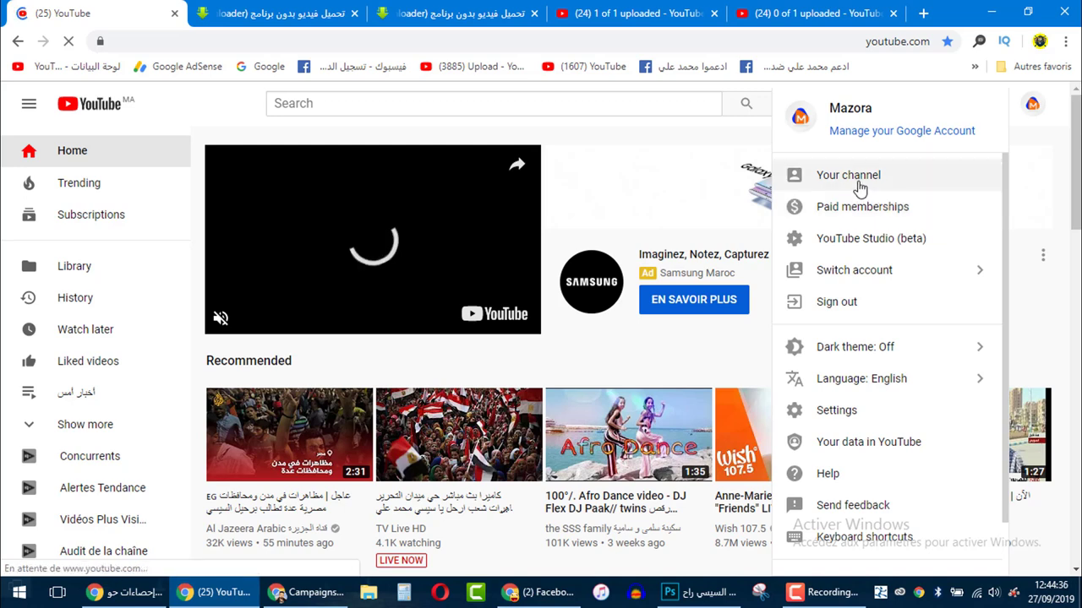
left_click(860, 179)
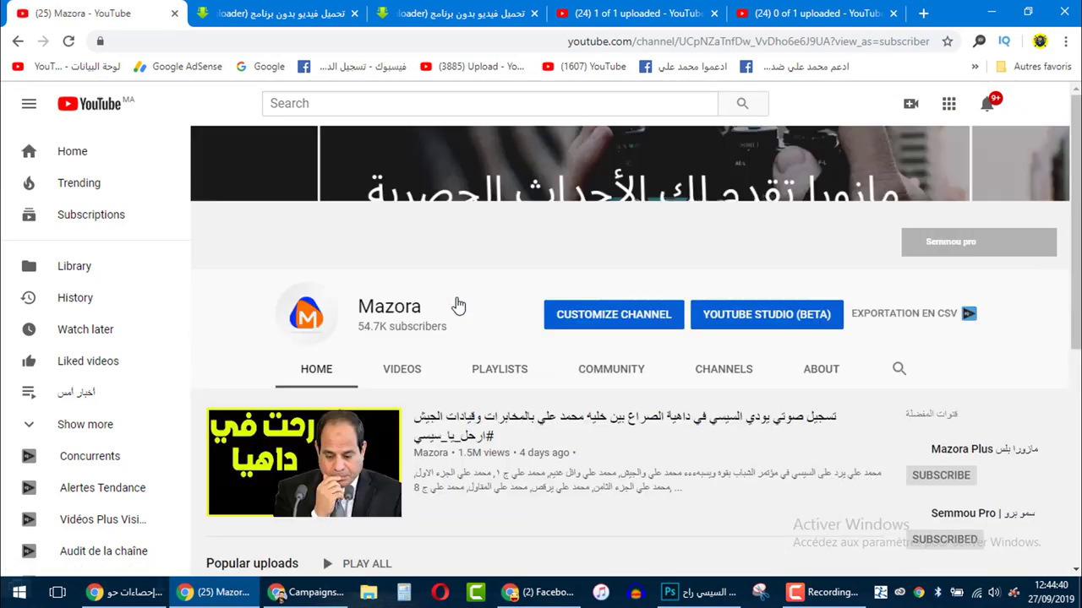
Open the Mazora channel's community posts and look through the recent ones
left_click(596, 375)
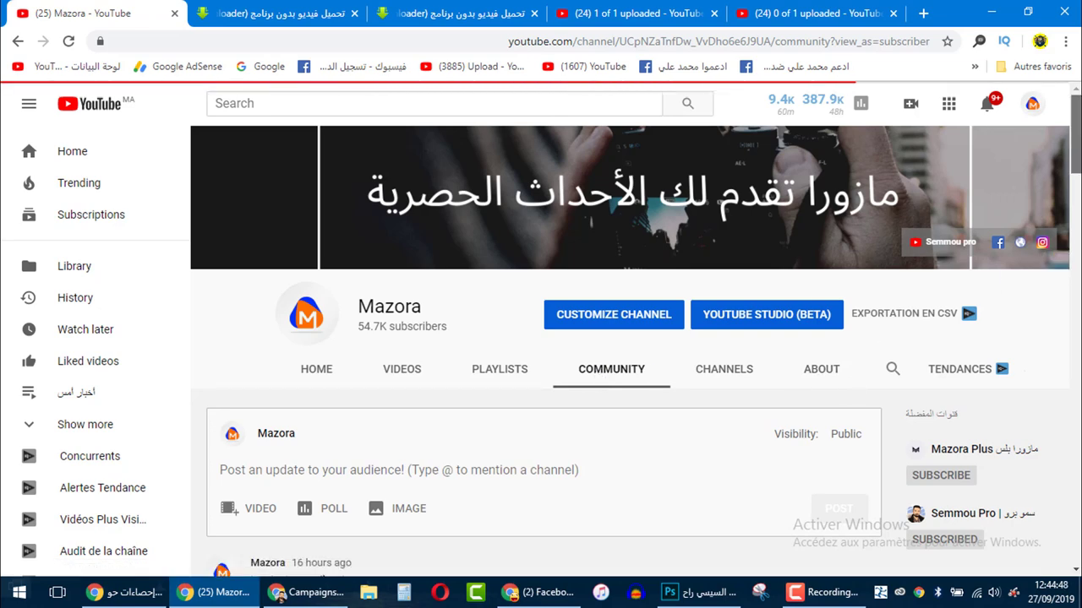
scroll(629, 337, "down", 10)
scroll(937, 226, "up", 1)
scroll(937, 227, "down", 1)
scroll(937, 227, "up", 10)
scroll(634, 364, "down", 8)
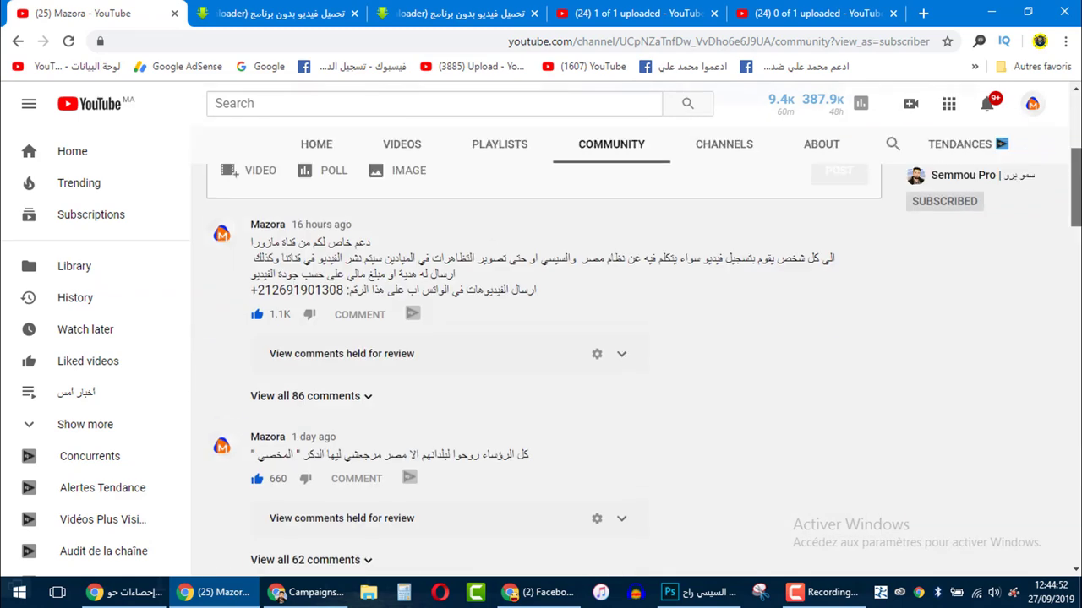
scroll(634, 363, "down", 2)
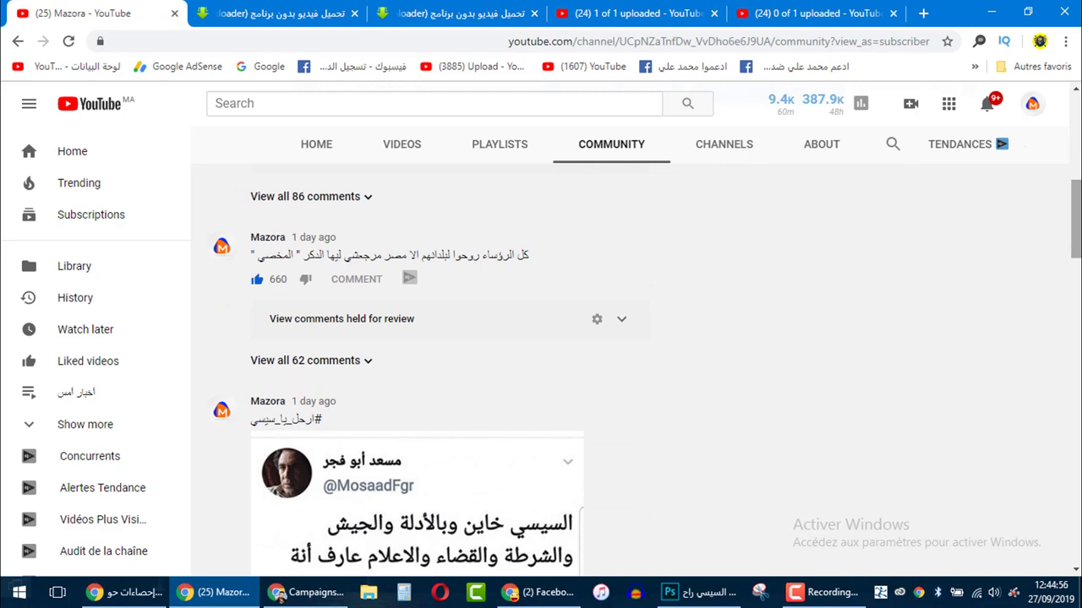
left_click_drag(1075, 218, 1076, 93)
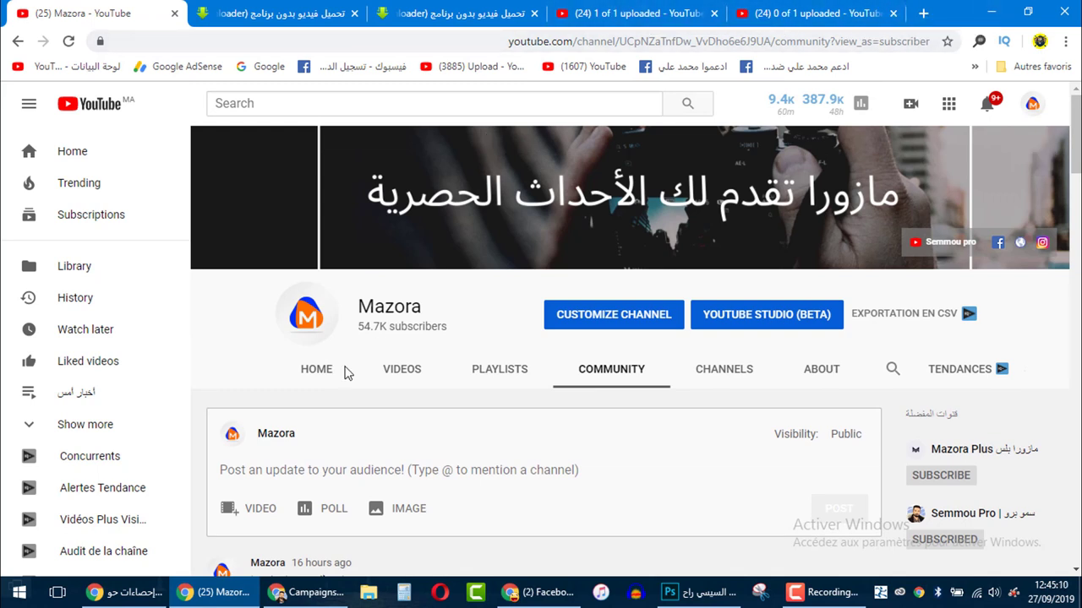
Switch to PopCash, reload the campaigns list, sort it by ID in descending order, and recheck the status of "mazora vedio test"
key("alt+Tab")
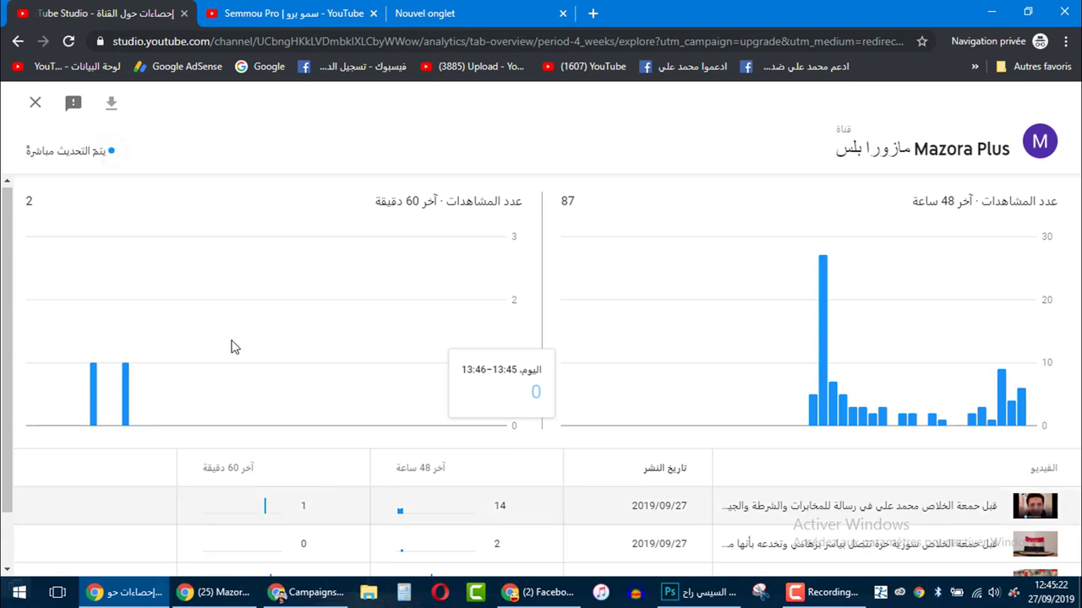
left_click(149, 593)
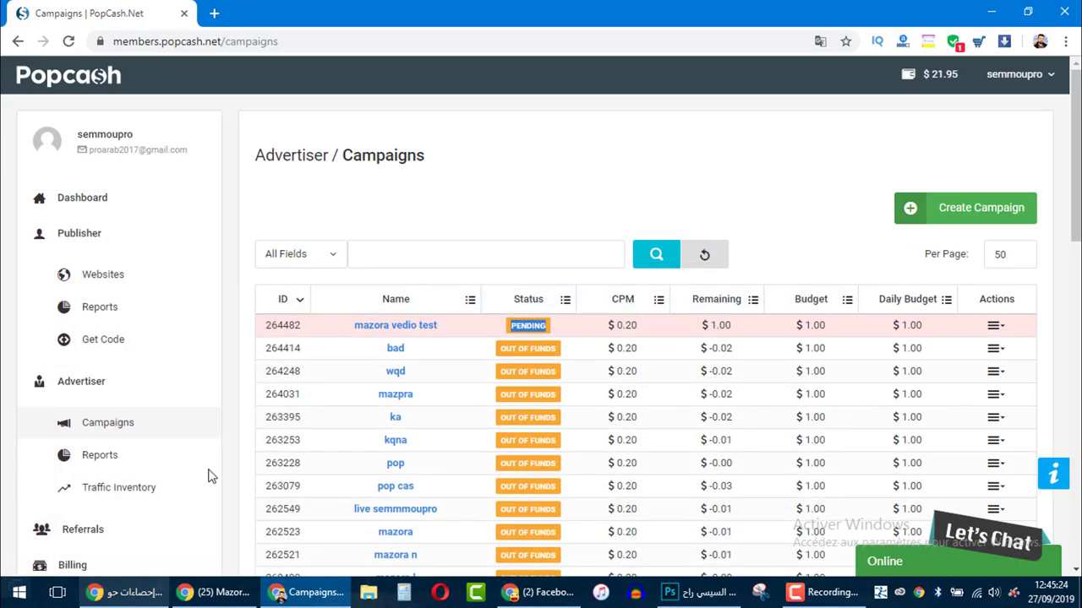
left_click(68, 42)
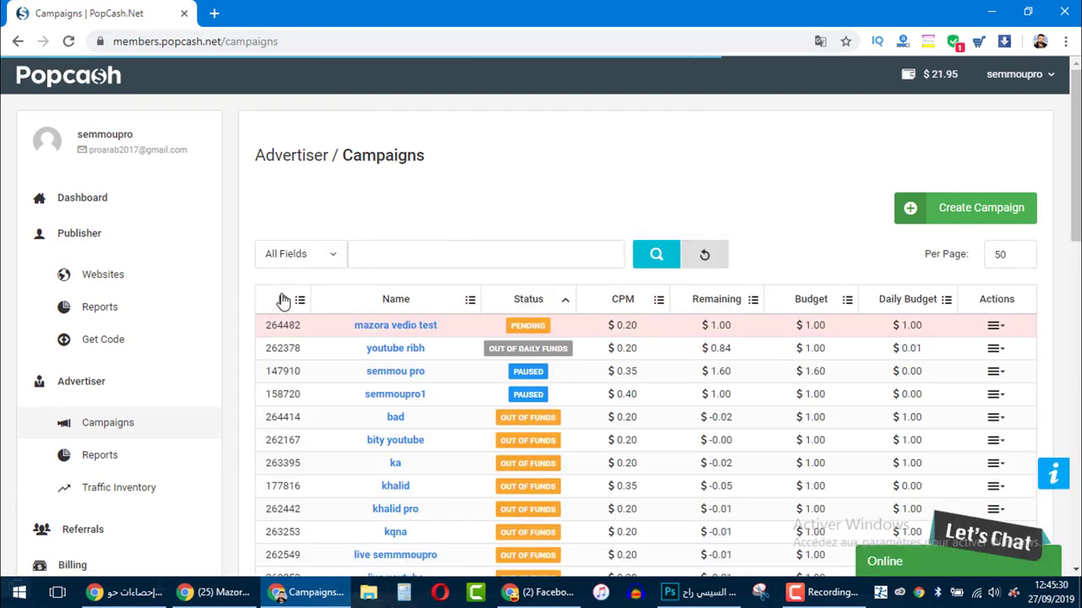
left_click(283, 301)
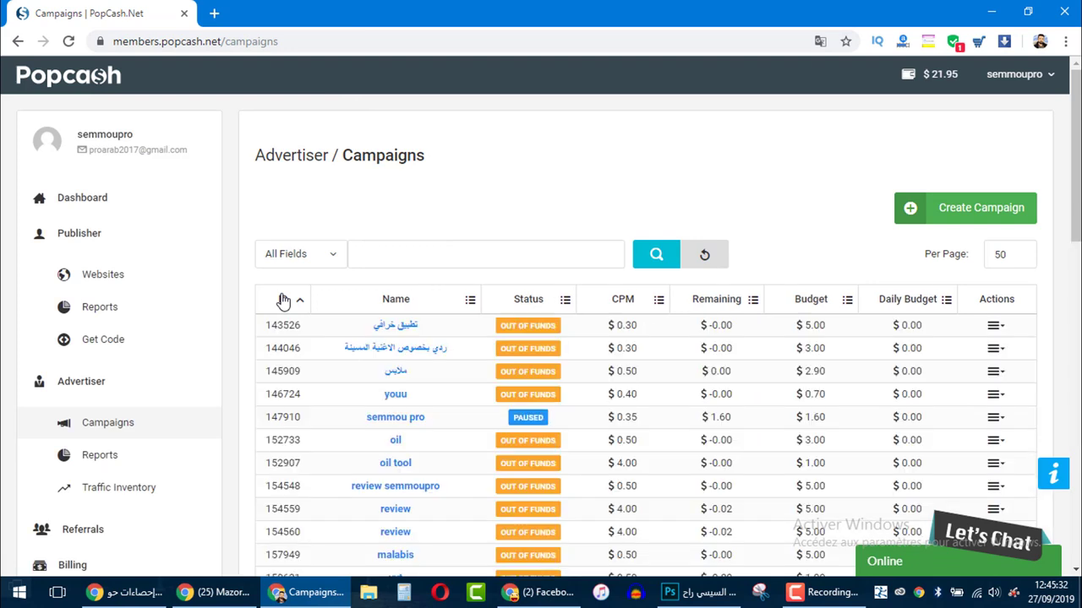
left_click(279, 306)
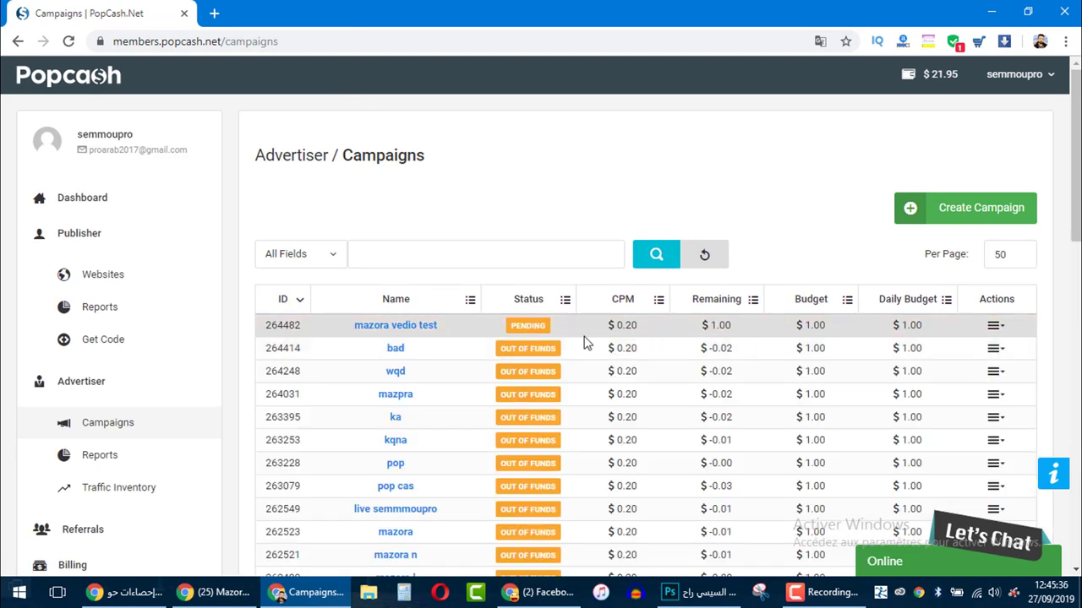
double_click(535, 327)
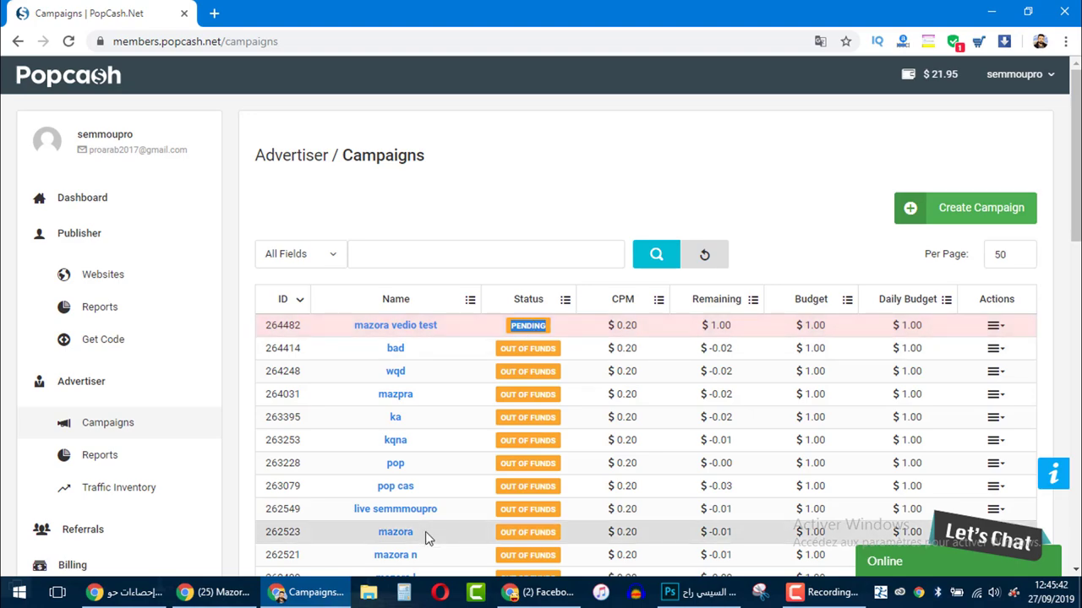
Look at the Mazora channel and Mazora Plus report windows, then return to PopCash and view the target link of "mazora vedio test"
left_click(292, 592)
left_click(242, 598)
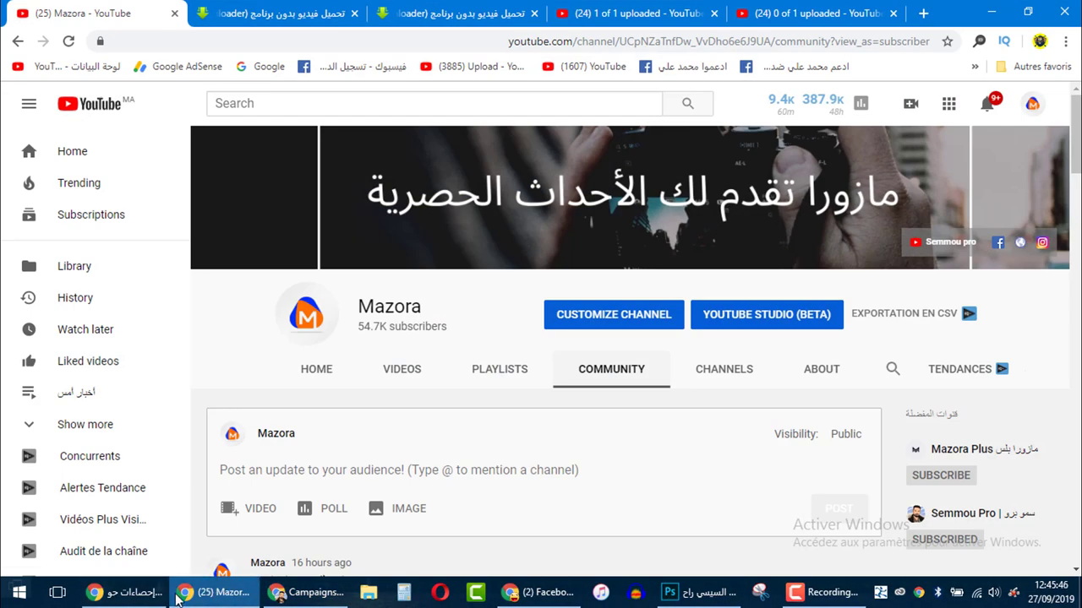
left_click(122, 592)
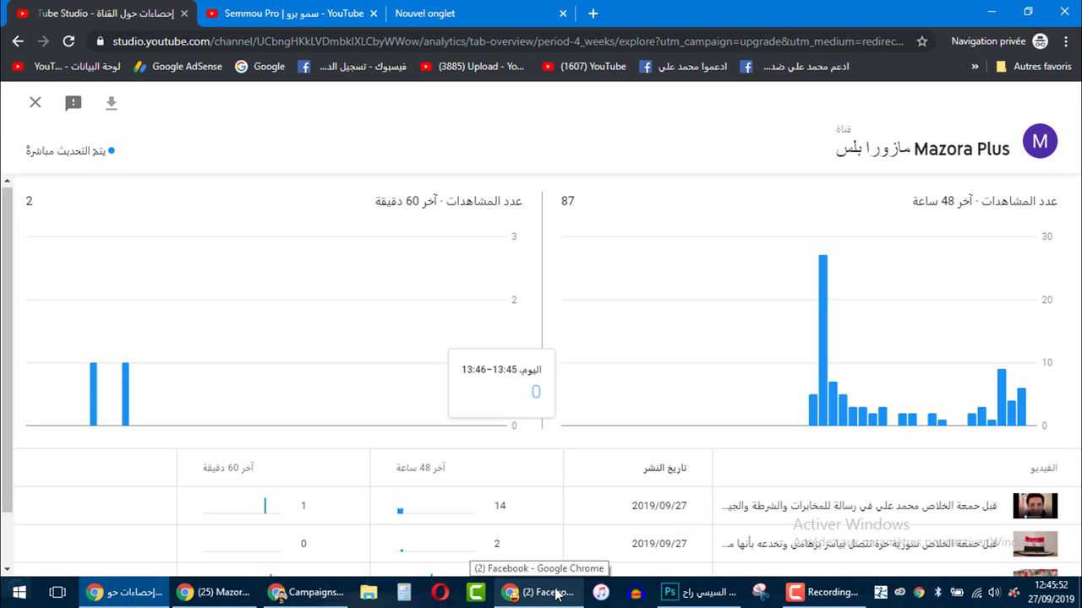
left_click(302, 600)
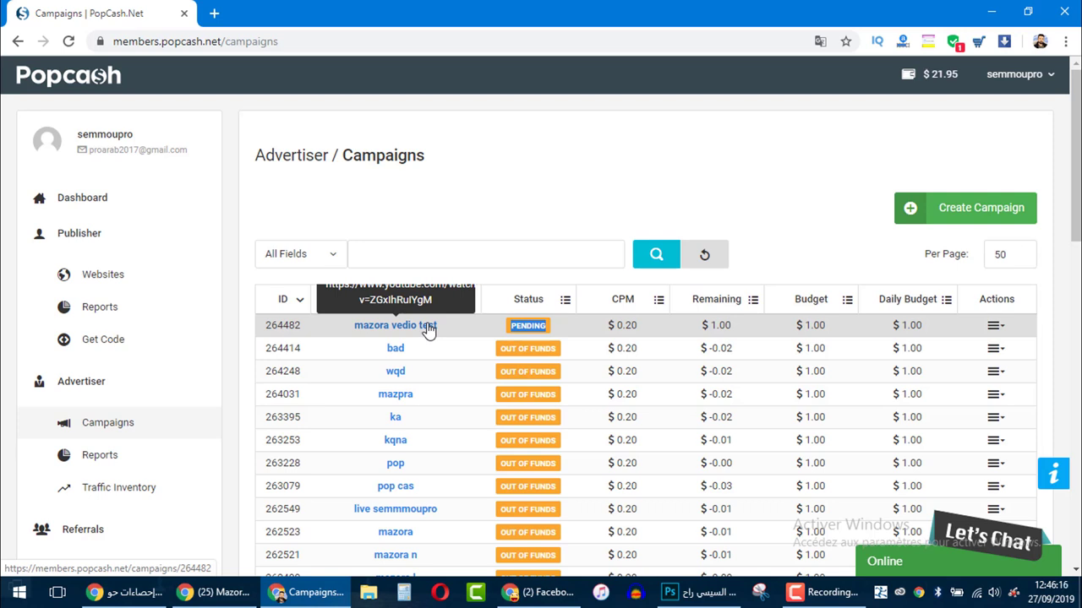
left_click(545, 278)
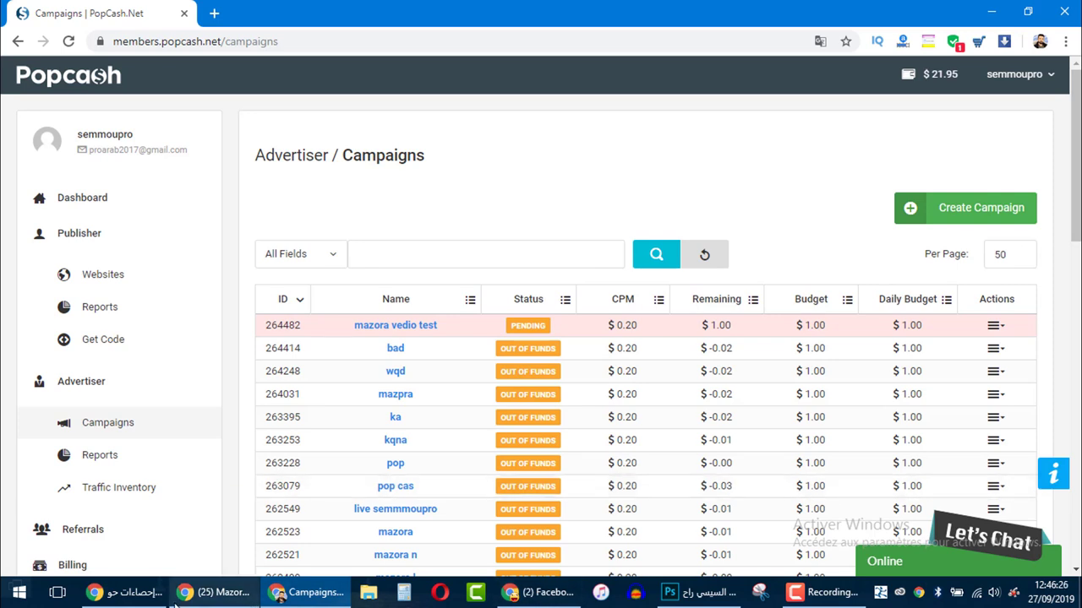
Switch to the Mazora Plus real-time report in YouTube Studio, check the newest video's 48-hour views, and preview the two latest videos' cards
left_click(142, 597)
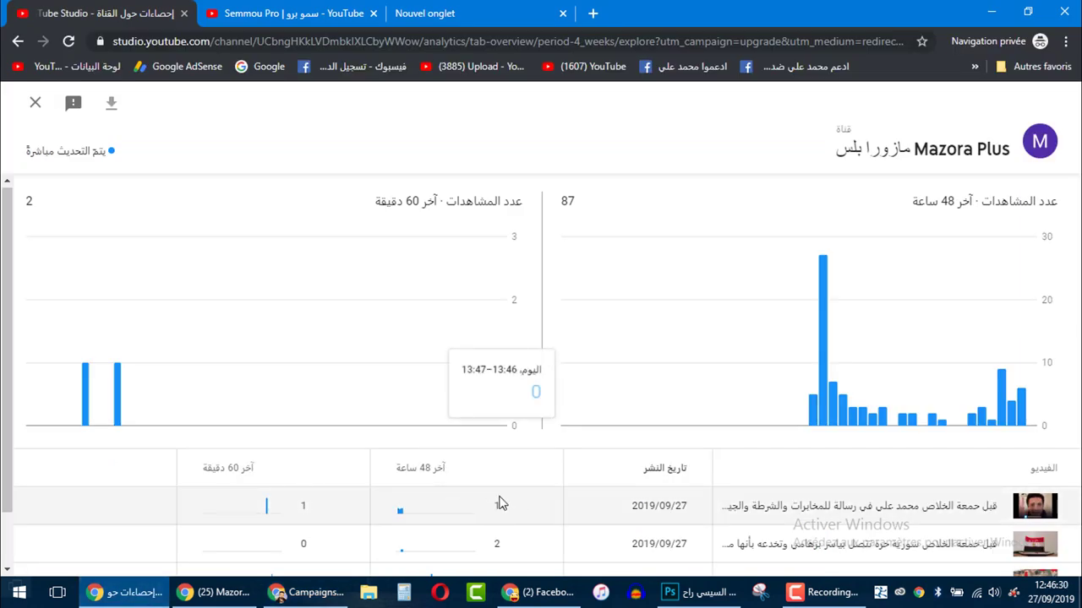
left_click_drag(500, 503, 475, 522)
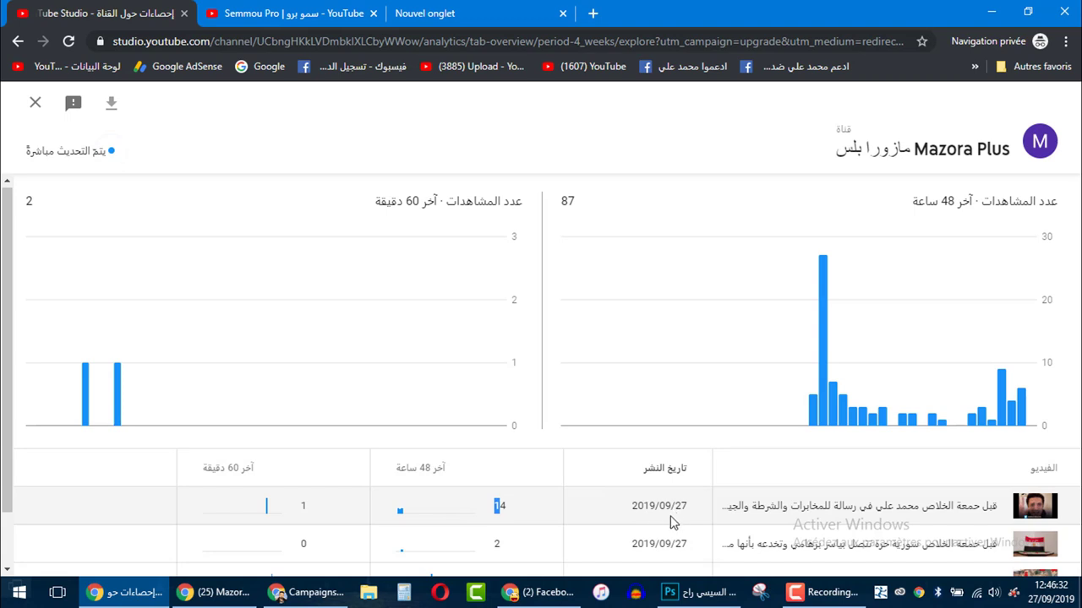
double_click(501, 505)
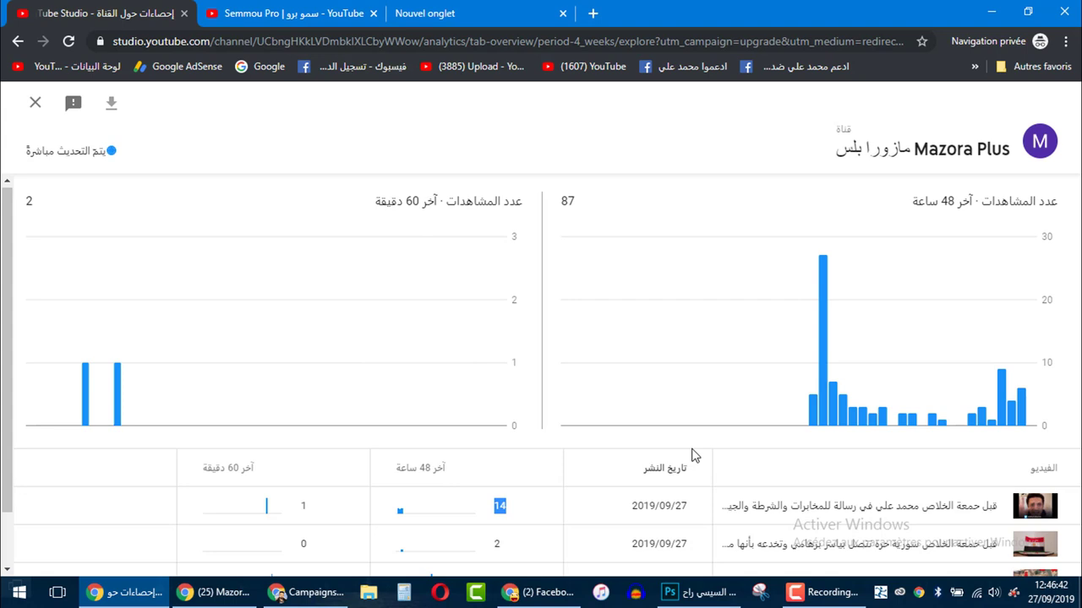
mouse_move(746, 505)
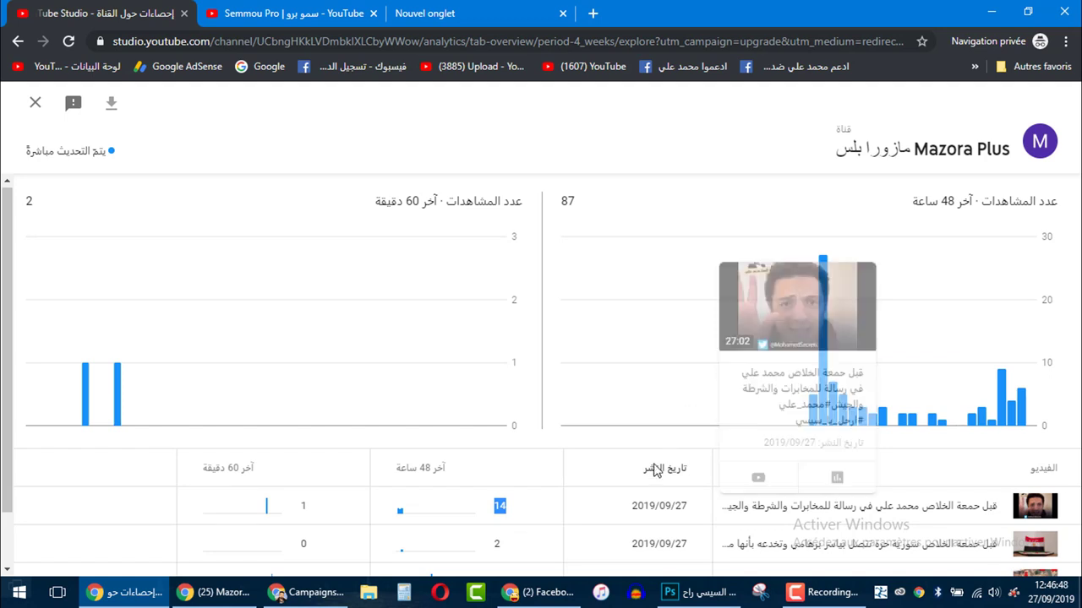
left_click(498, 500)
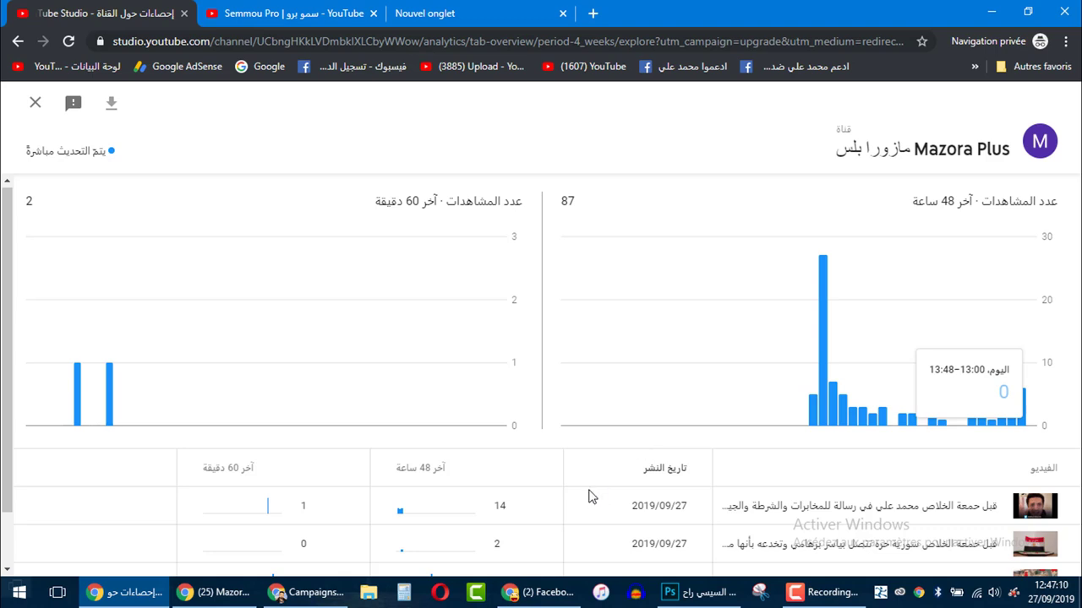
mouse_move(800, 513)
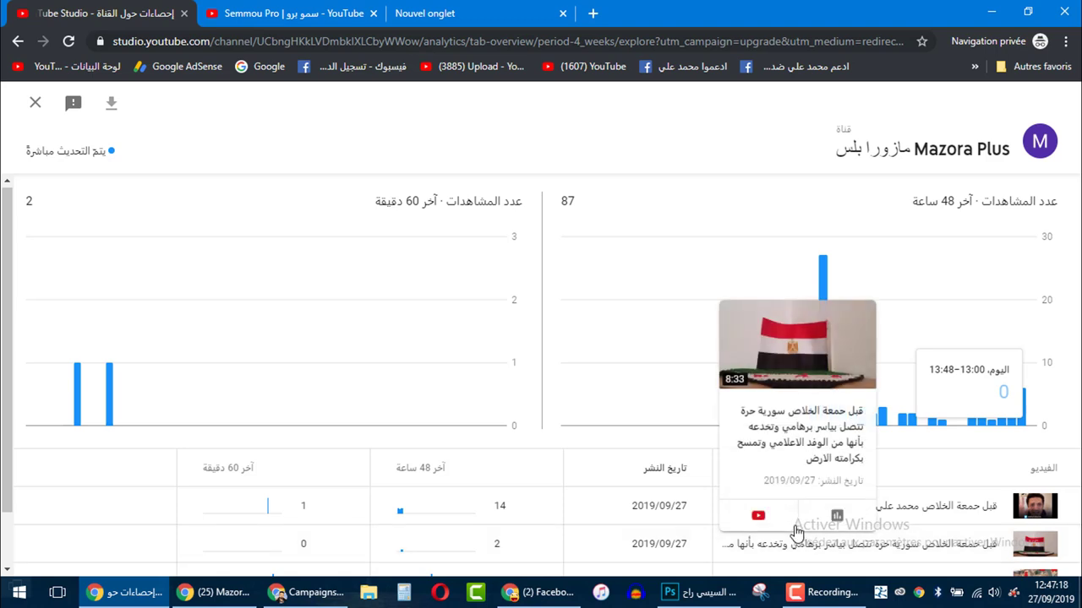
mouse_move(784, 539)
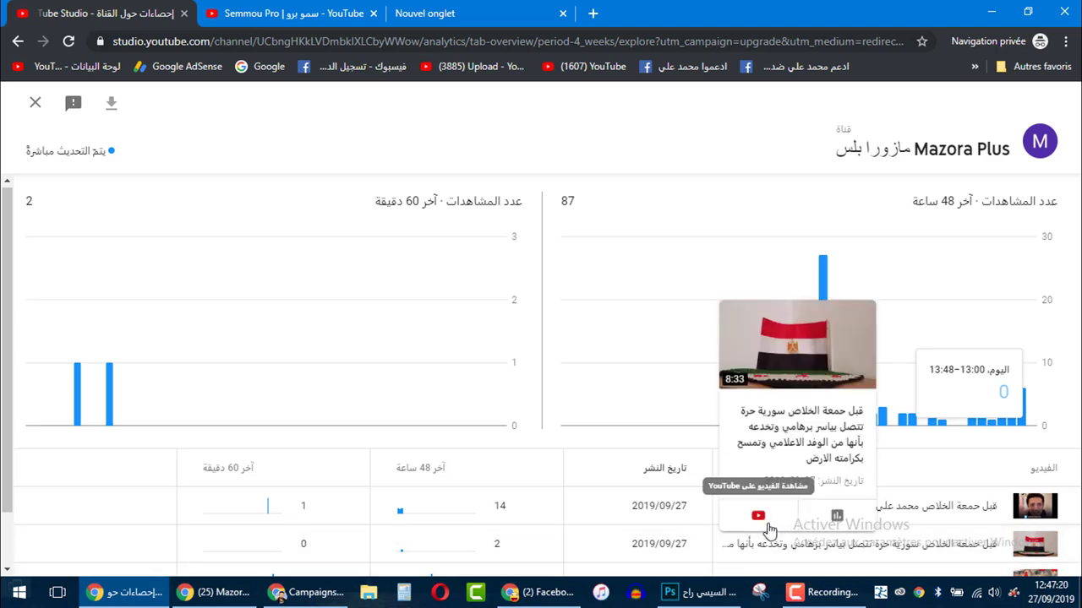